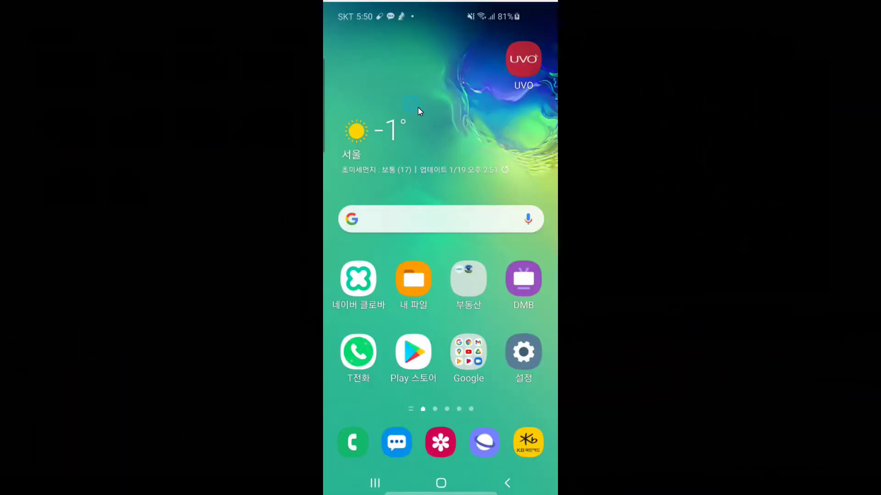
# Find the AR 이모지 카메라 app through the phone's app search and launch it
pyautogui.moveTo(442, 108); pyautogui.dragTo(440, 232)
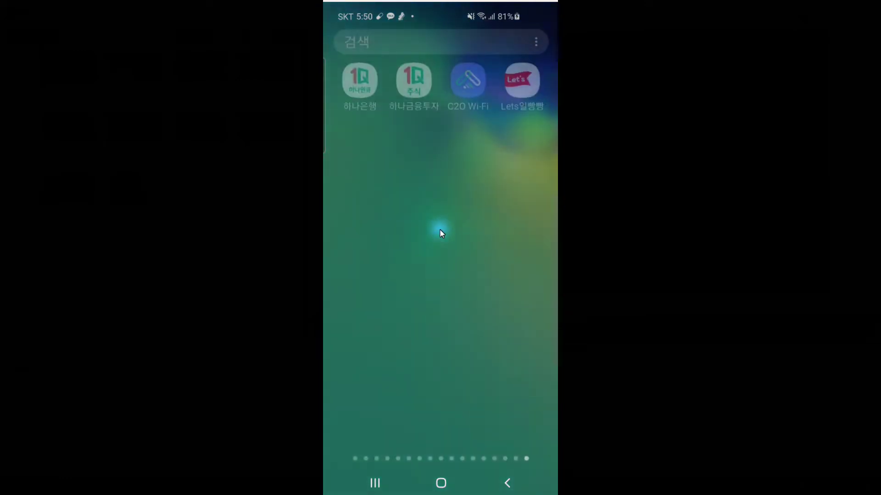
pyautogui.click(383, 42)
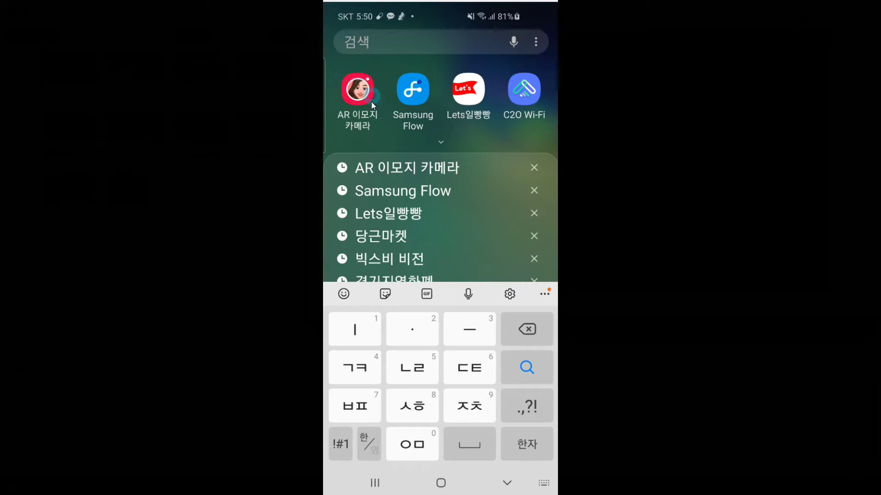
pyautogui.click(359, 92)
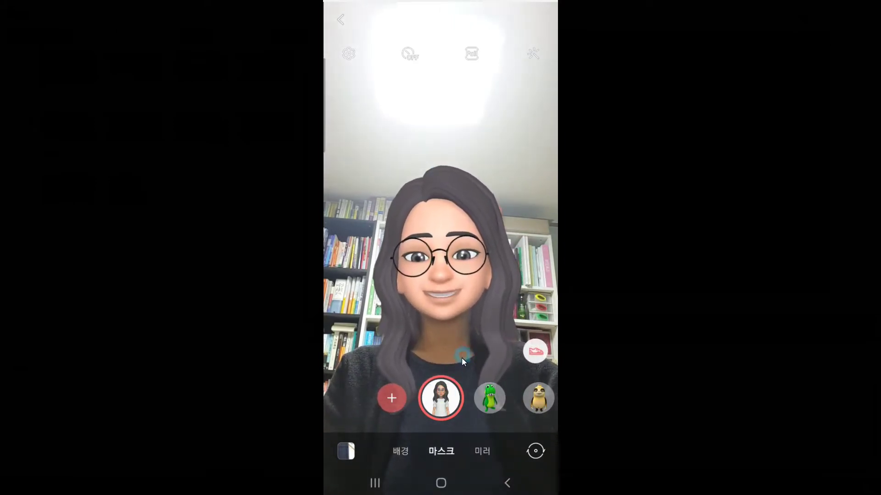
# Start creating a new AR emoji and take a selfie with the face centred in the circle
pyautogui.click(393, 399)
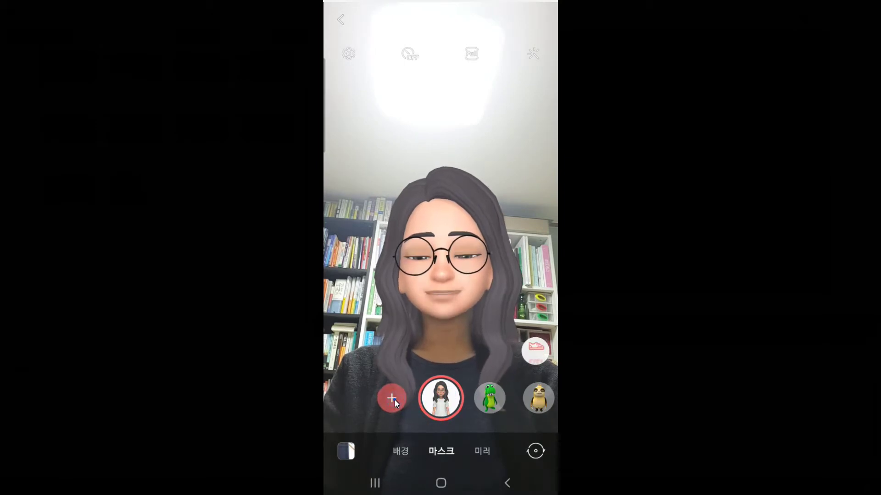
pyautogui.click(466, 377)
pyautogui.click(441, 399)
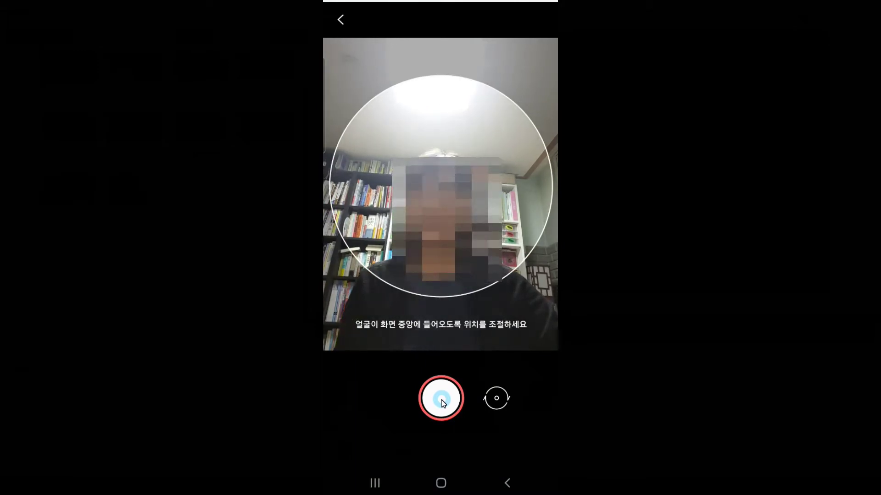
pyautogui.click(441, 400)
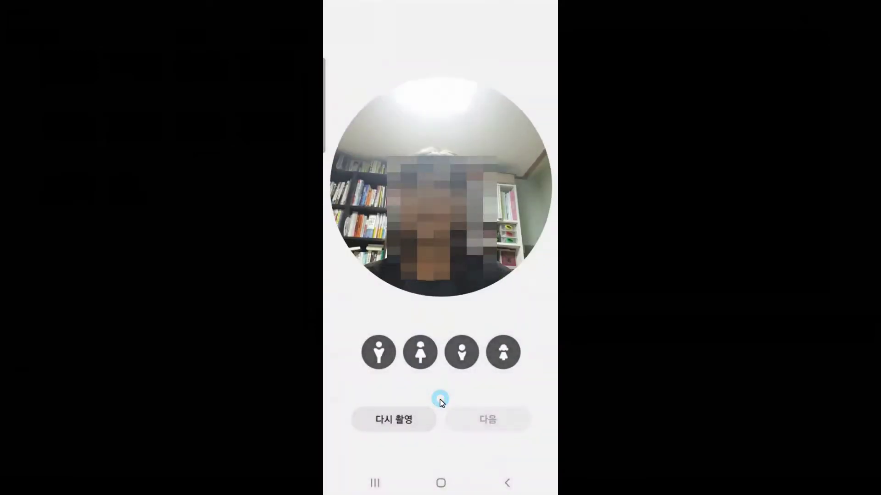
# Choose the adult female body type for the emoji and continue to the character editor
pyautogui.click(424, 359)
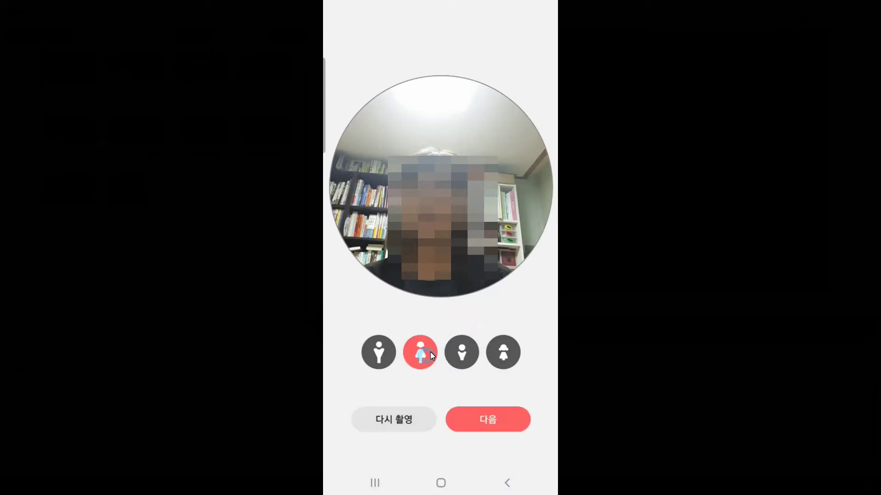
pyautogui.click(497, 336)
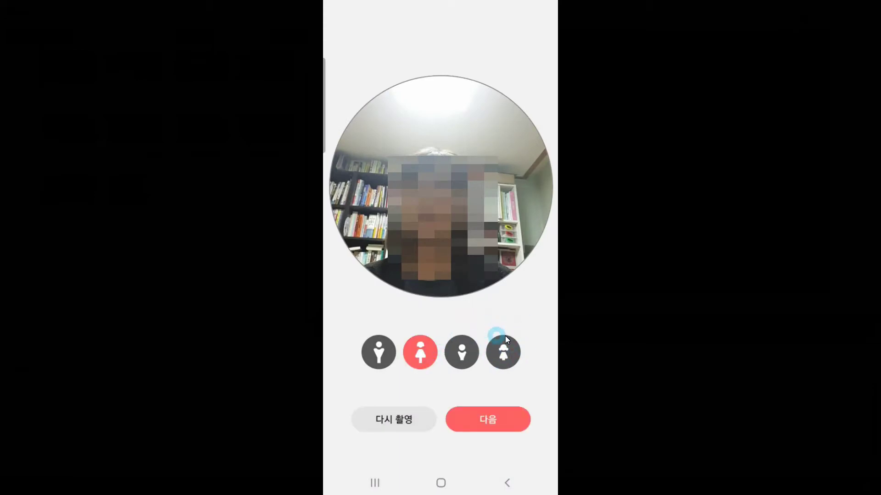
pyautogui.click(484, 418)
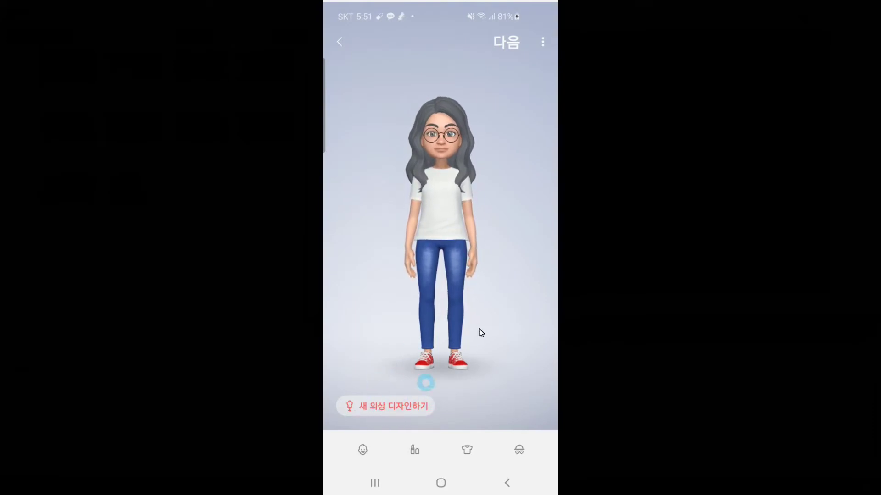
# Recolour the emoji's hair, trying light grey and light beige before settling on muted light brown
pyautogui.click(468, 455)
pyautogui.click(416, 450)
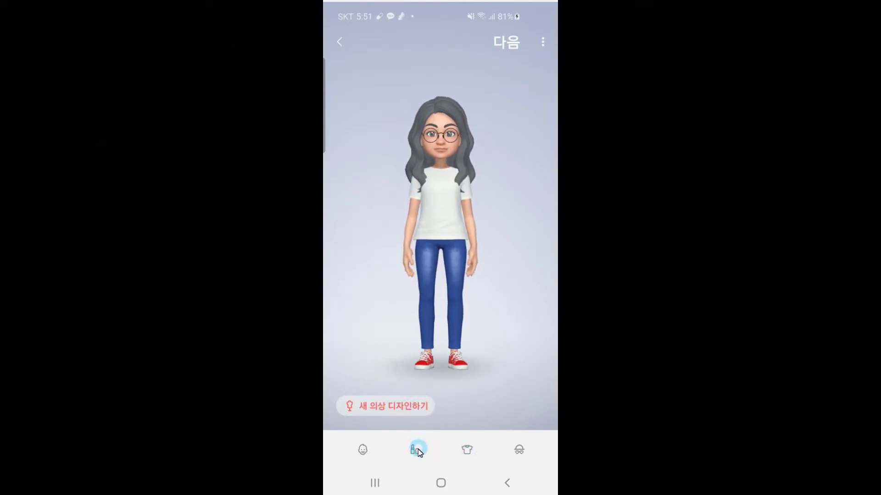
pyautogui.click(365, 451)
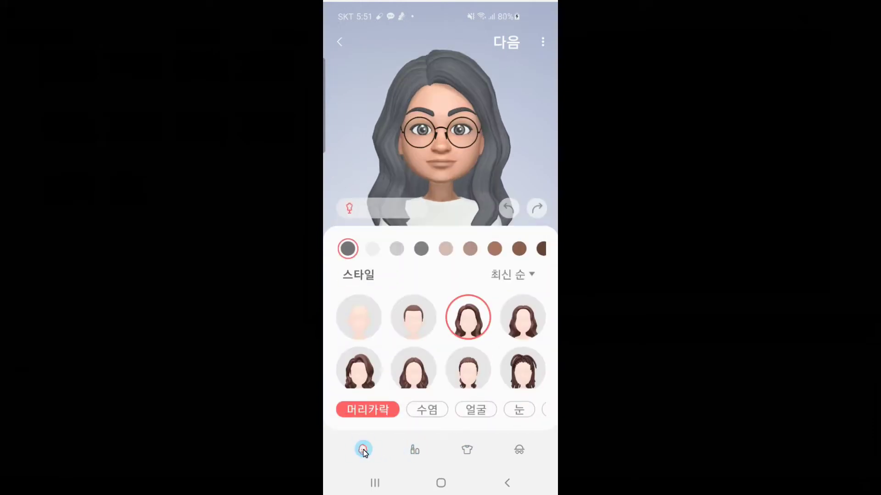
pyautogui.moveTo(404, 379); pyautogui.dragTo(430, 421)
pyautogui.click(445, 248)
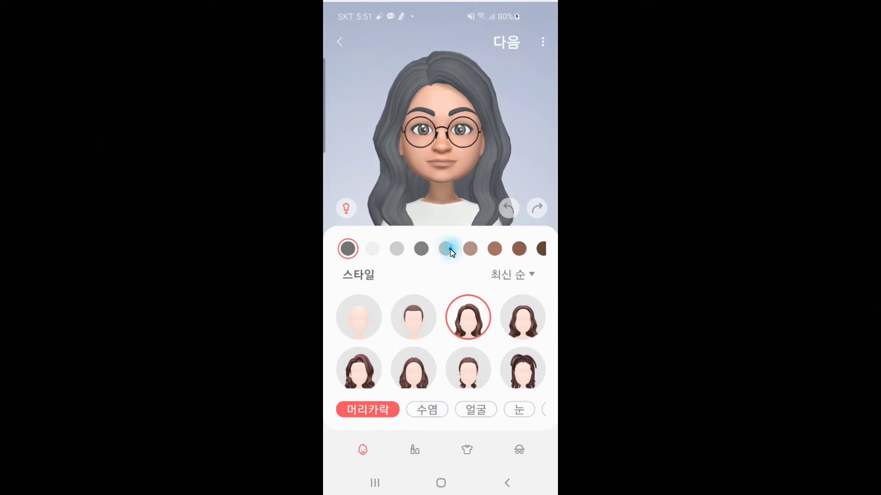
pyautogui.click(397, 248)
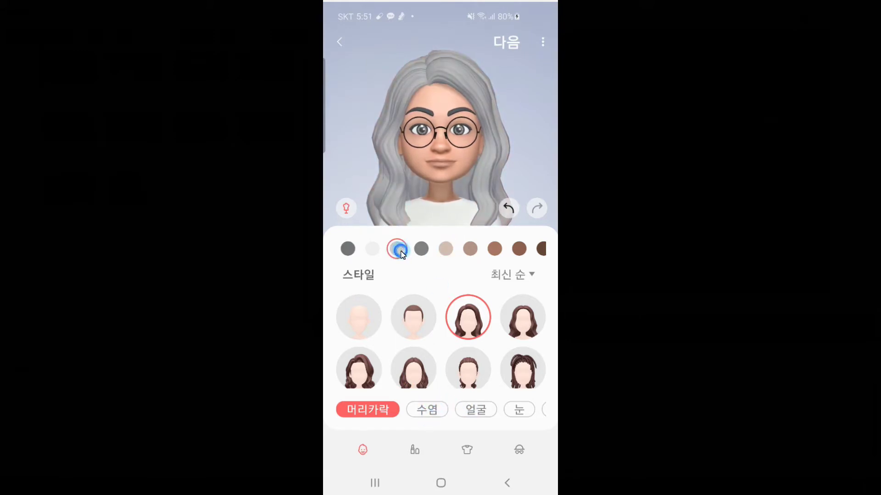
pyautogui.click(446, 248)
pyautogui.click(470, 249)
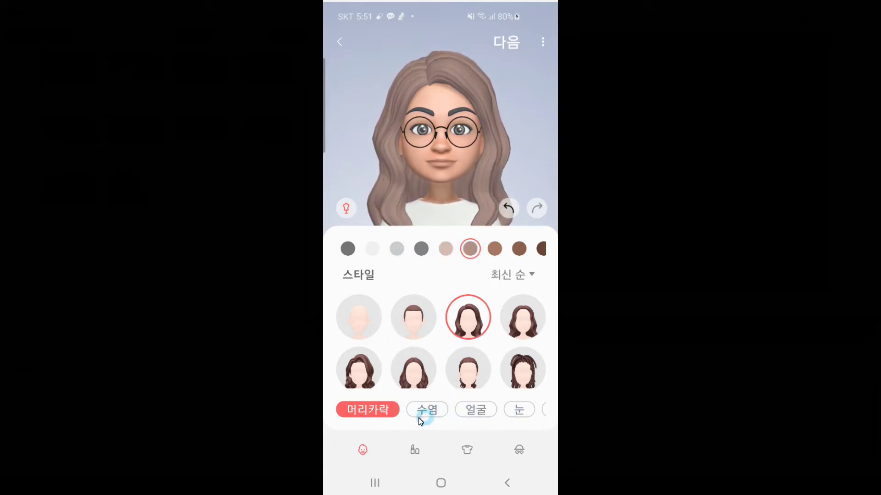
# Browse the face shapes and give the emoji the first preset eye shape
pyautogui.click(475, 411)
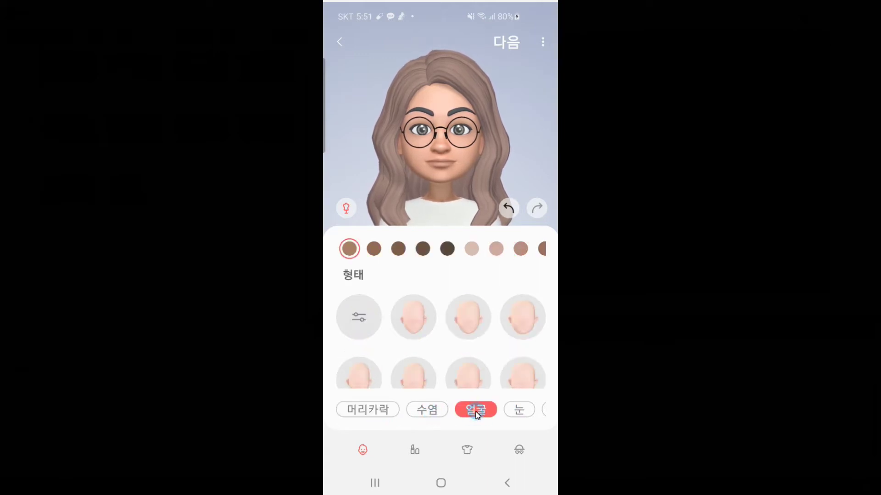
pyautogui.click(518, 411)
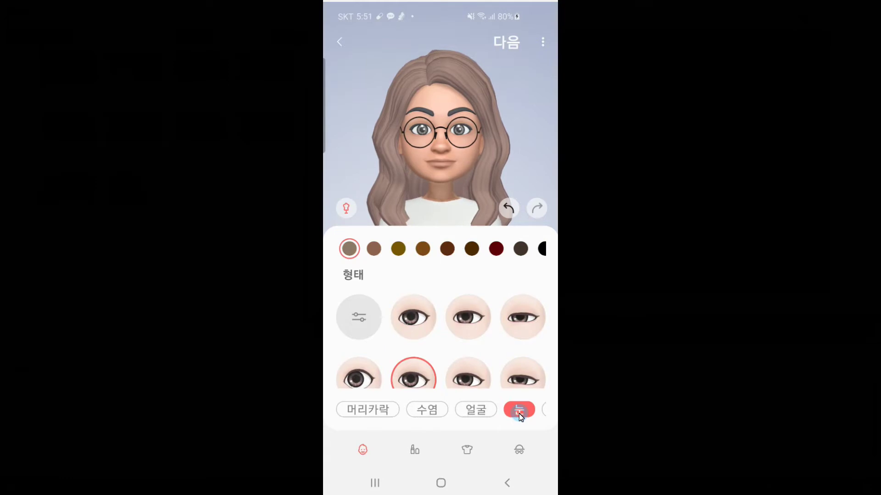
pyautogui.click(410, 379)
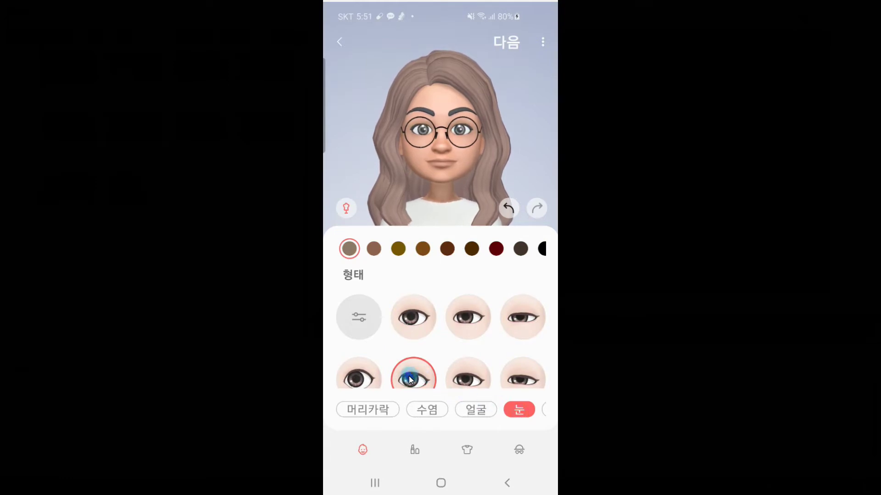
pyautogui.click(421, 319)
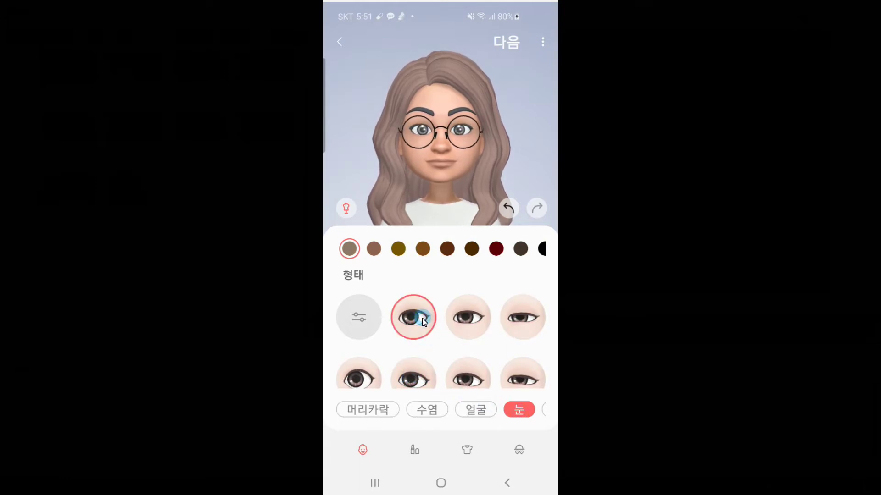
# Try several eyebrow shapes on the emoji and settle on the thin, straight one
pyautogui.click(542, 409)
pyautogui.click(472, 318)
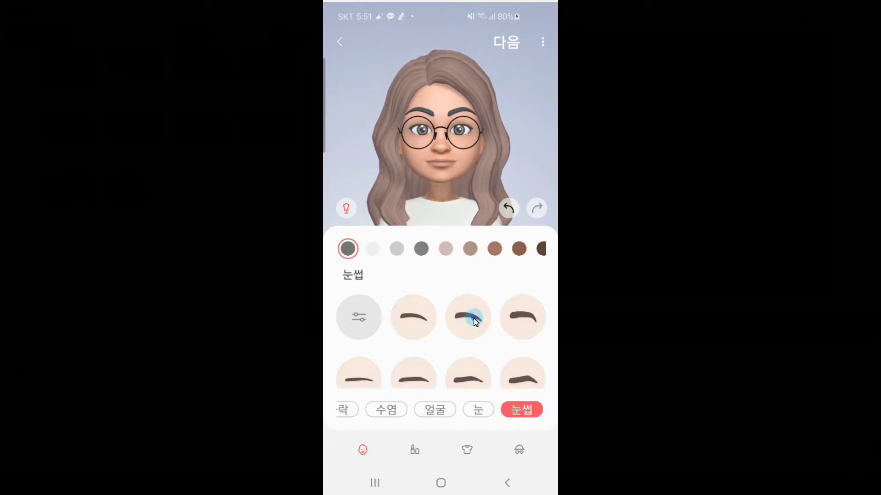
pyautogui.click(415, 326)
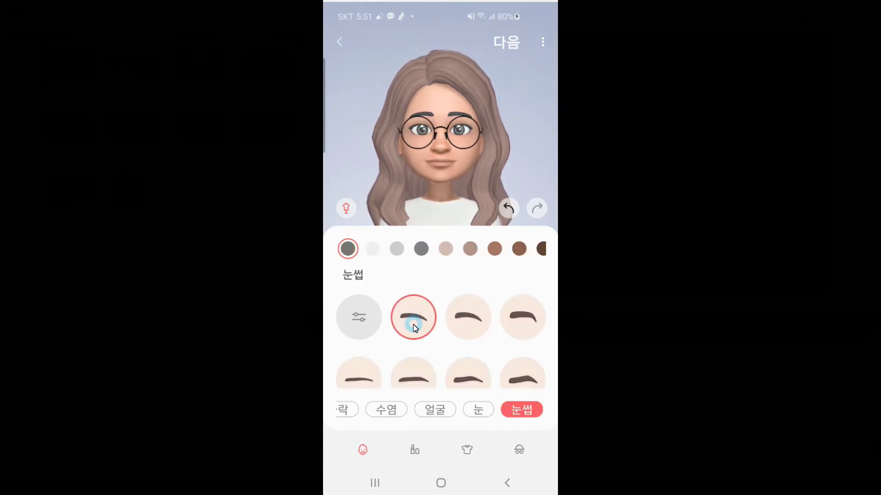
pyautogui.click(414, 380)
pyautogui.click(468, 380)
pyautogui.click(518, 380)
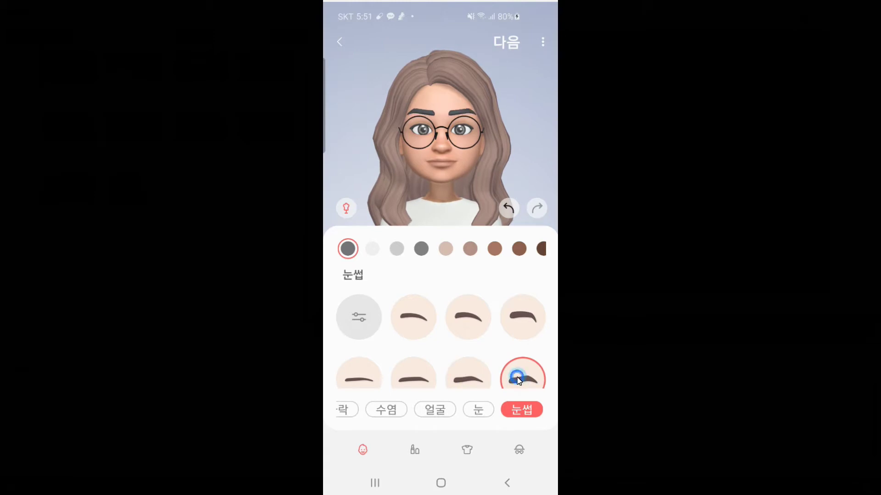
pyautogui.click(358, 378)
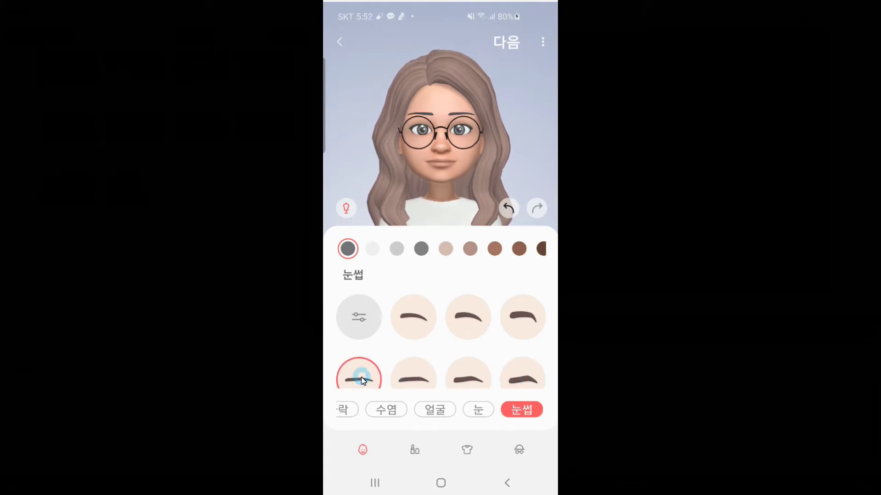
# Compare eyeshadow styles and apply the first one after the no-makeup option, in dark red
pyautogui.click(414, 450)
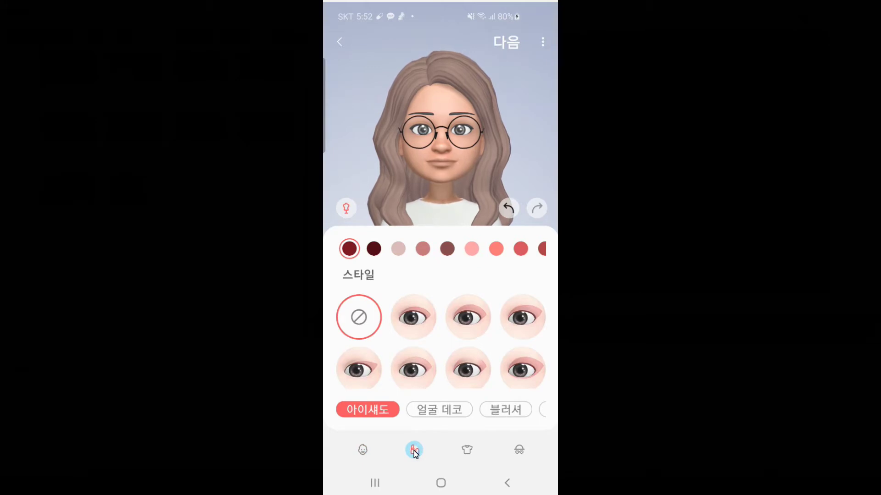
pyautogui.click(412, 372)
pyautogui.click(360, 370)
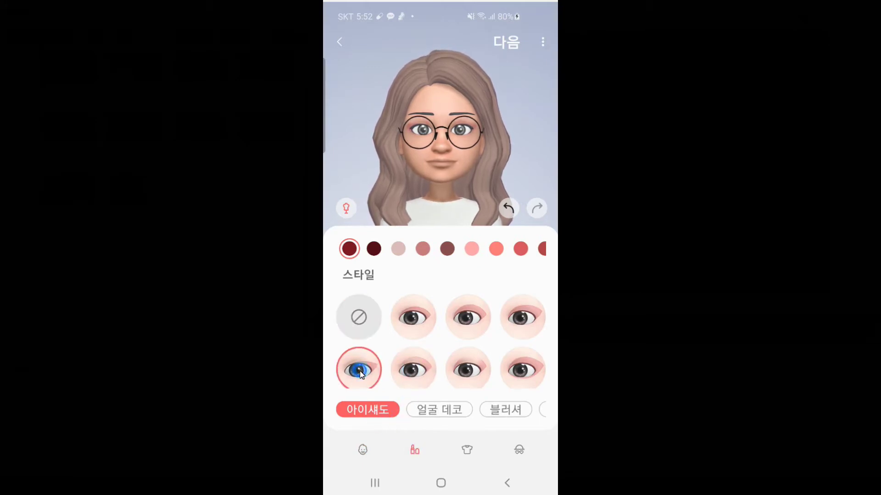
pyautogui.click(415, 316)
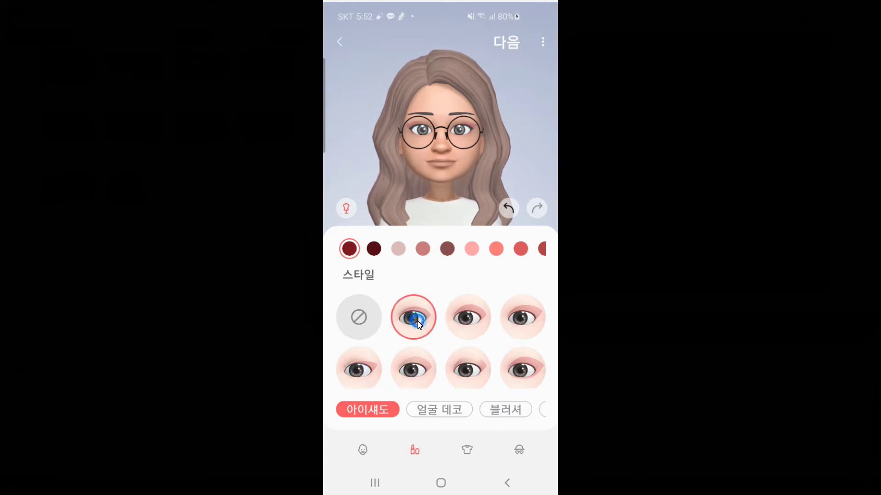
# Try the heart mark beside the eye and the medium red forehead dot, and reset the face decoration to none
pyautogui.click(449, 411)
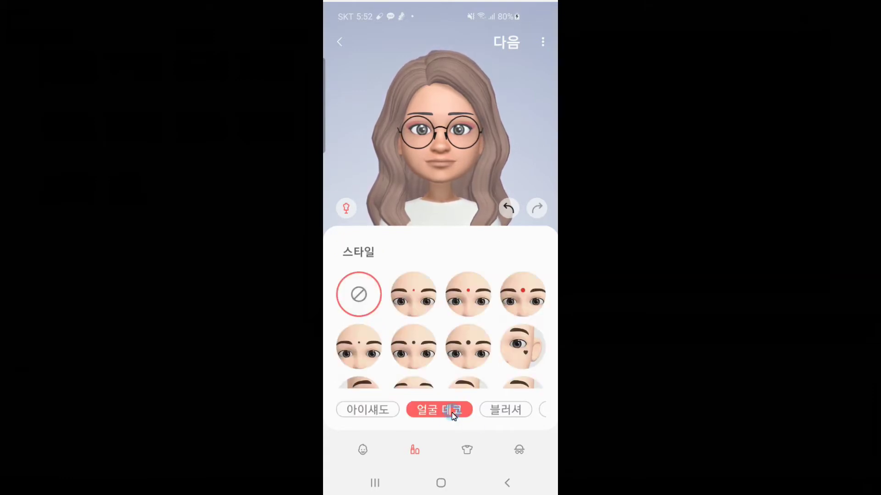
pyautogui.click(520, 351)
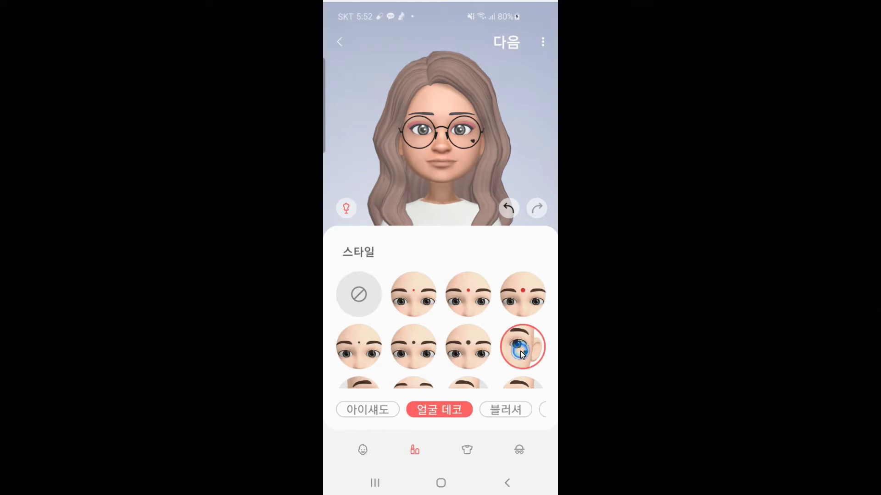
pyautogui.click(460, 297)
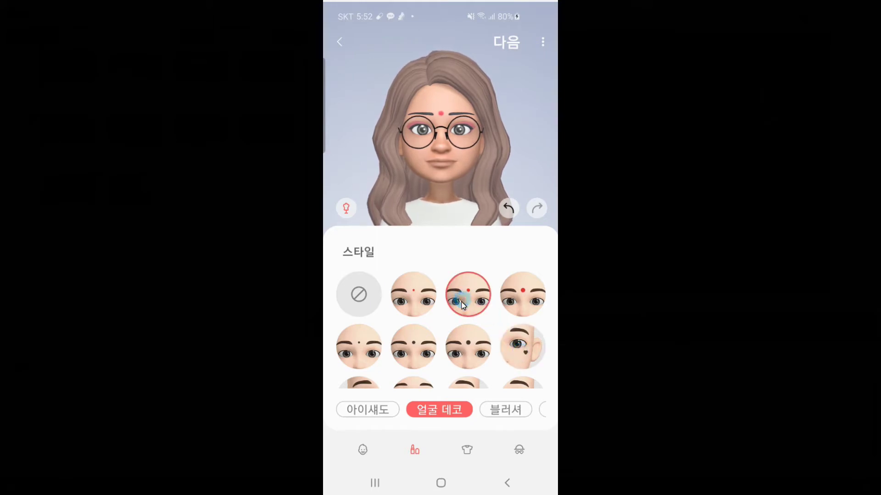
pyautogui.click(355, 294)
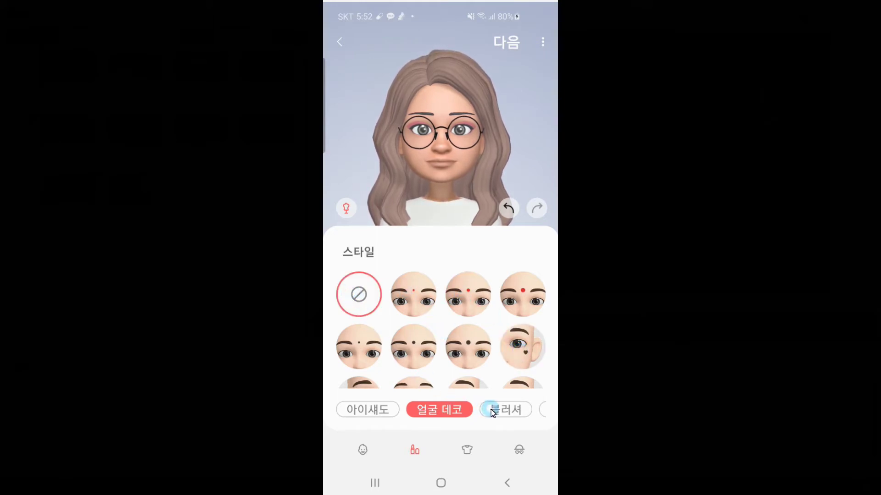
# Apply the second red blusher style to the emoji's cheeks
pyautogui.click(504, 410)
pyautogui.click(469, 320)
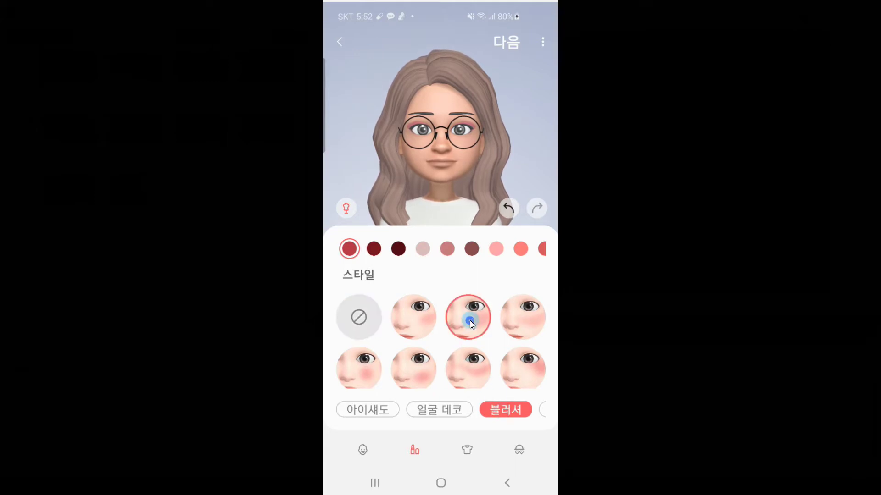
# Try different tops on the emoji, including the red blouse, and dress it in the striped short-sleeved shirt
pyautogui.click(467, 450)
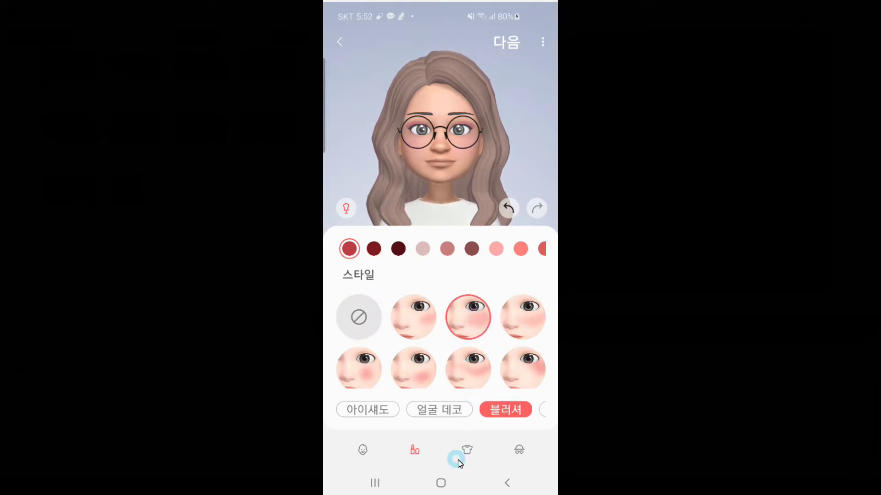
pyautogui.click(418, 312)
pyautogui.click(482, 301)
pyautogui.click(518, 298)
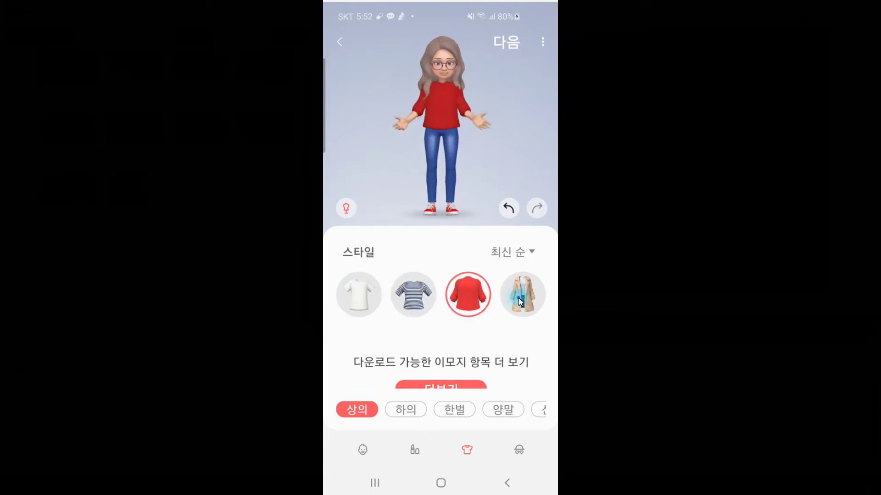
pyautogui.click(423, 298)
pyautogui.click(411, 414)
pyautogui.click(411, 413)
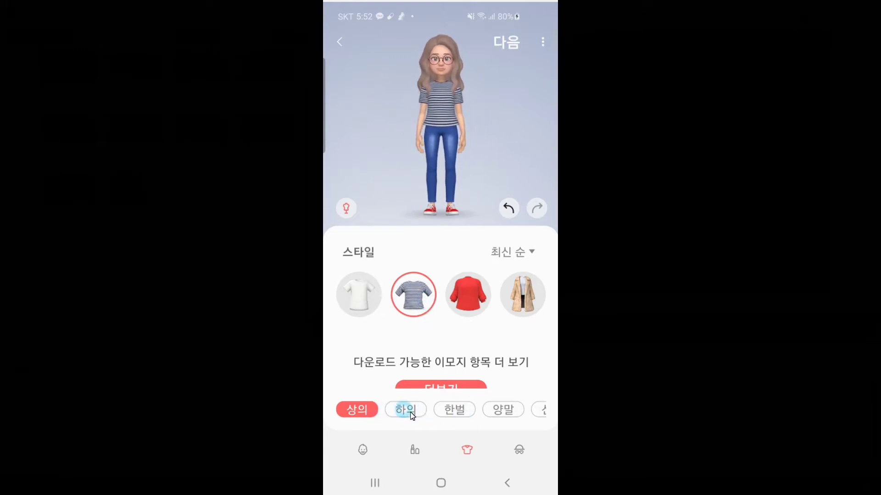
pyautogui.click(458, 326)
# Add the grey cap with the orange brim as the emoji's hat
pyautogui.click(518, 454)
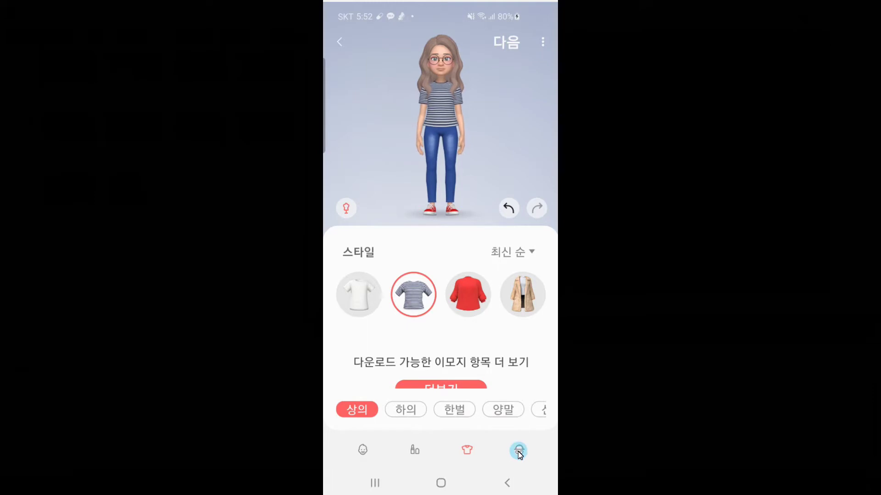
pyautogui.click(419, 297)
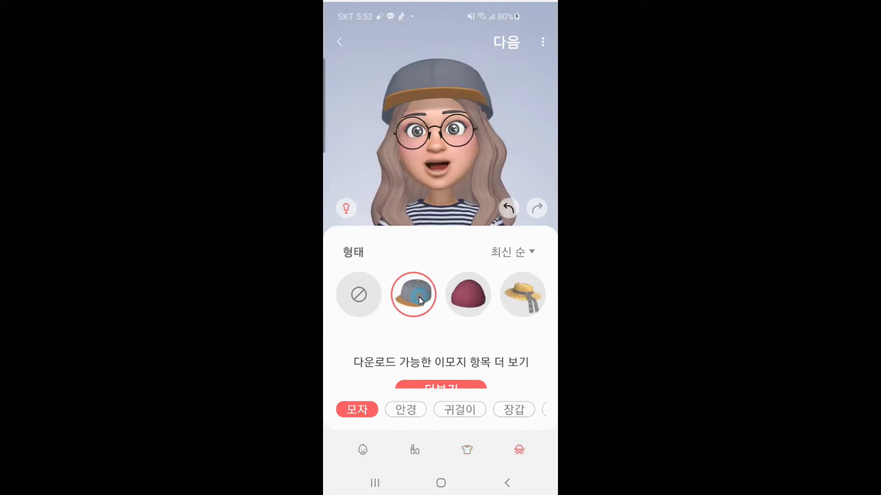
# Keep the grey cap and current accessories, proceed with the finished emoji, and complete the emoji creation guide
pyautogui.click(484, 301)
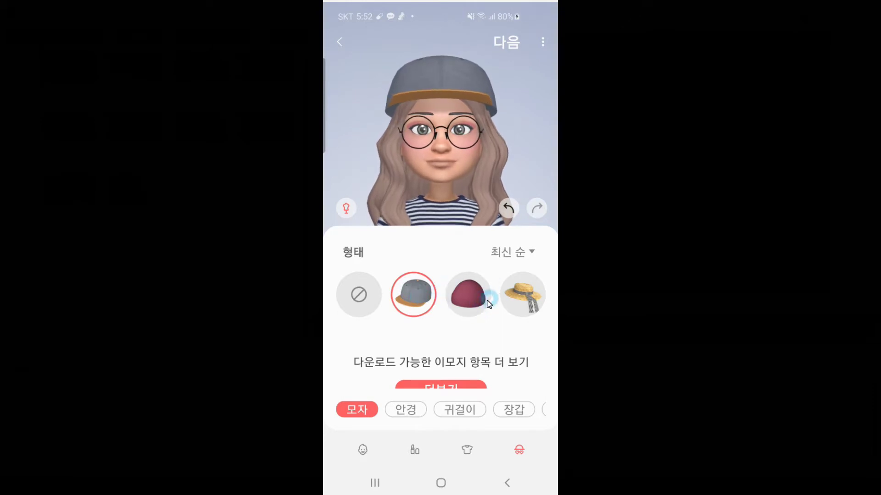
pyautogui.click(477, 343)
pyautogui.click(410, 415)
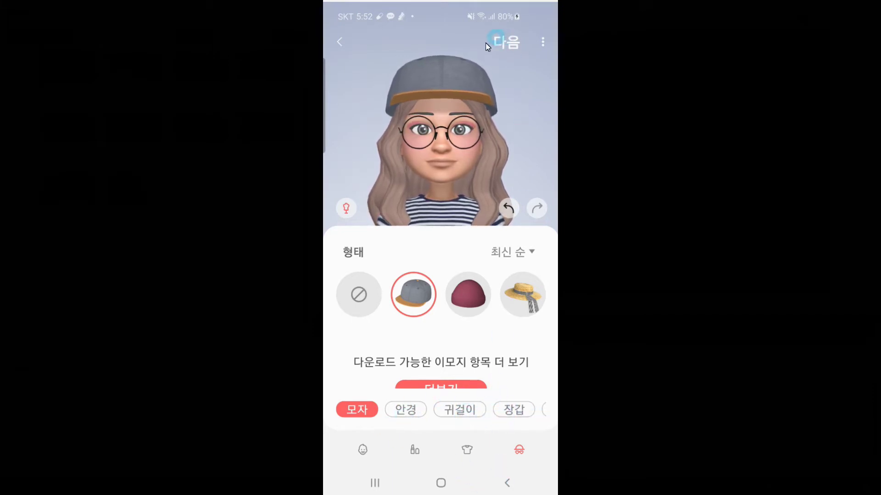
pyautogui.click(505, 42)
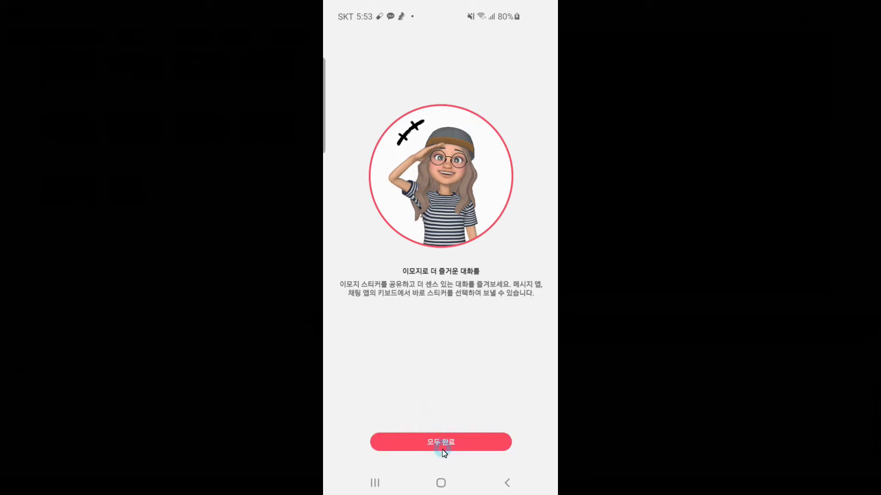
pyautogui.click(443, 442)
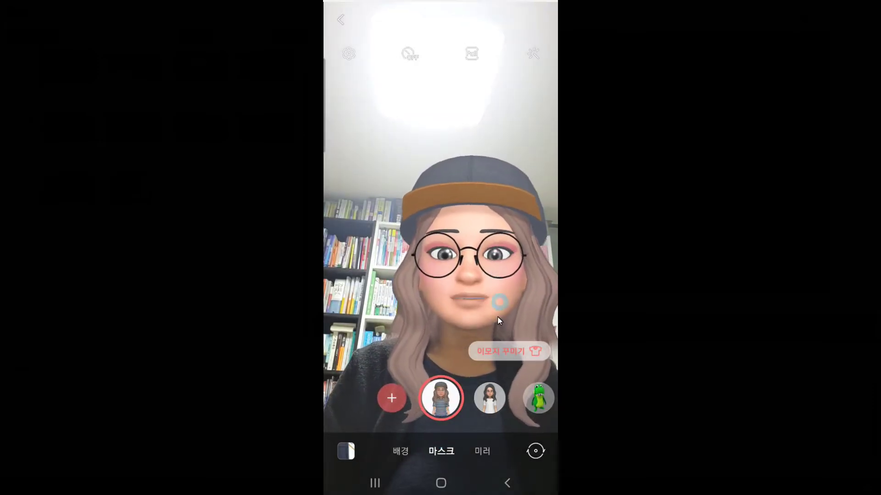
# Preview the dark-haired emoji, green crocodile and sloth as camera masks, and go back to the dark-haired emoji
pyautogui.click(488, 398)
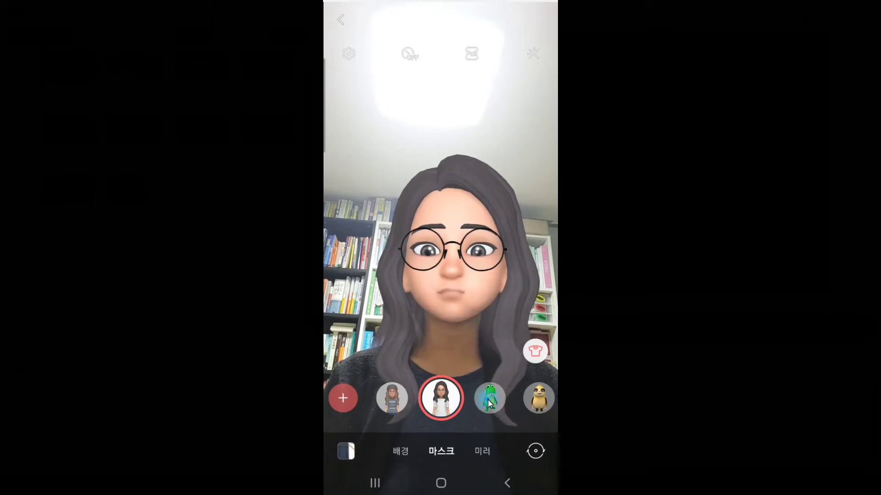
pyautogui.click(490, 400)
pyautogui.click(489, 399)
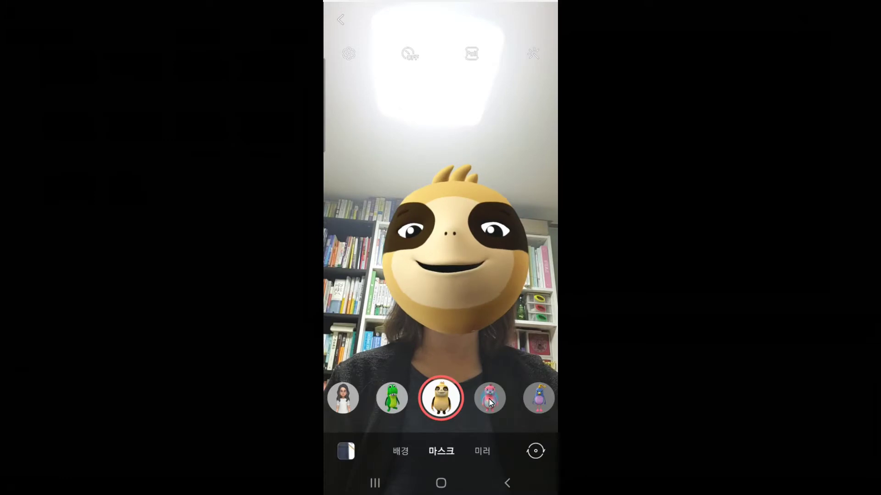
pyautogui.click(345, 396)
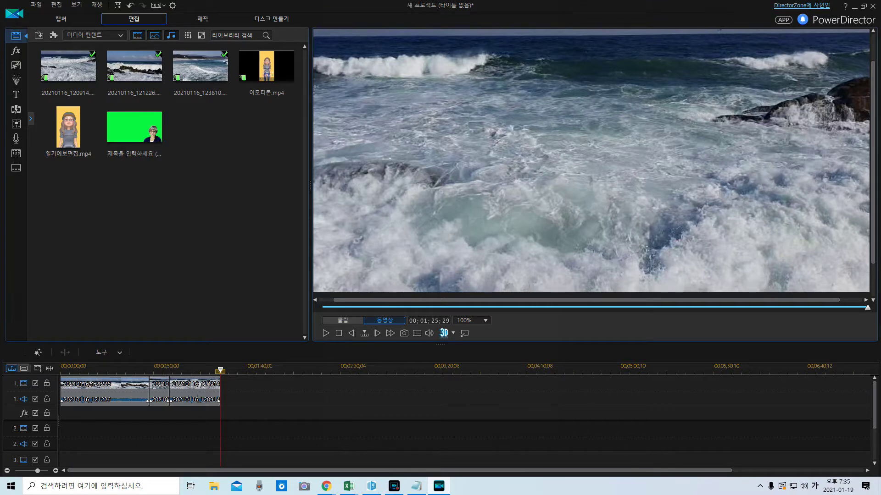
# Look through the sea clips on the timeline and place 일기예보편집.mp4 on the second video track from the project's start
pyautogui.click(111, 394)
pyautogui.click(159, 397)
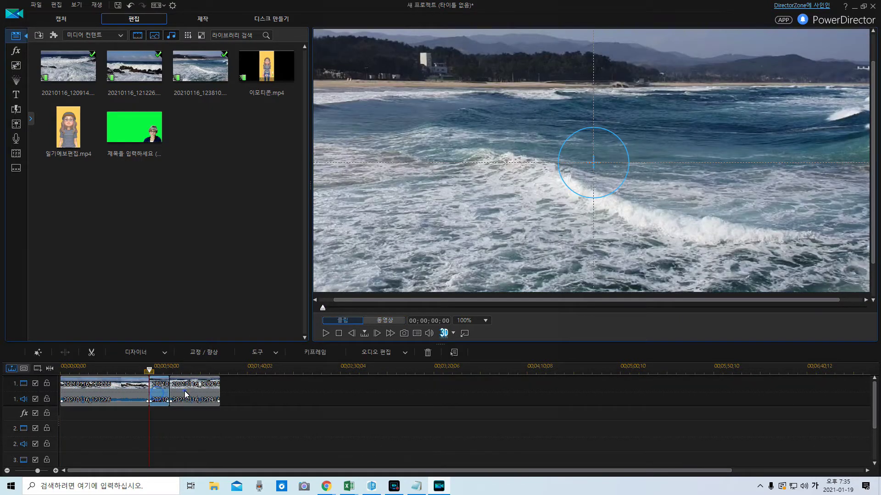
pyautogui.click(186, 394)
pyautogui.click(122, 389)
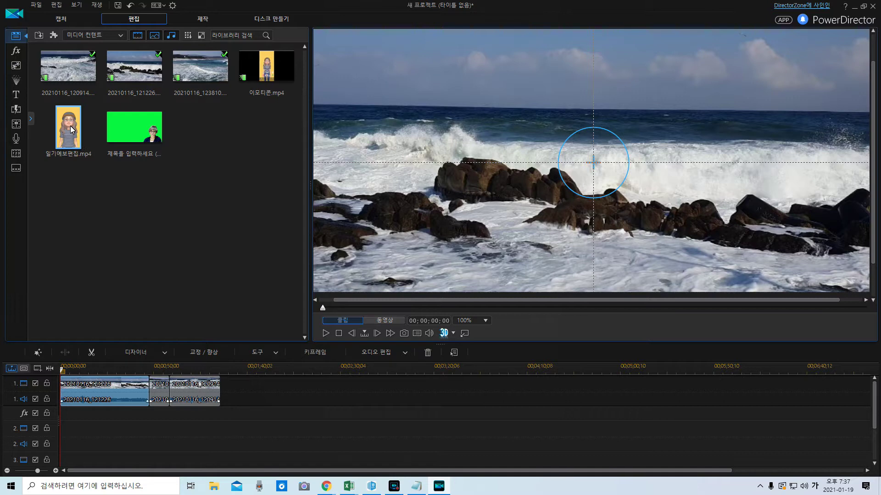
pyautogui.moveTo(68, 128); pyautogui.dragTo(90, 439)
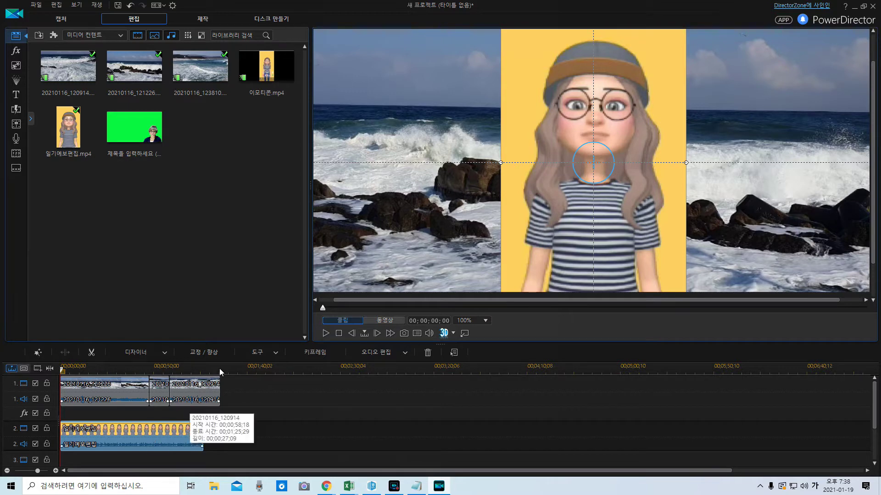
# Open the emoji clip in the PiP Designer, enable chroma key, and sample its yellow background as the colour to remove
pyautogui.click(142, 351)
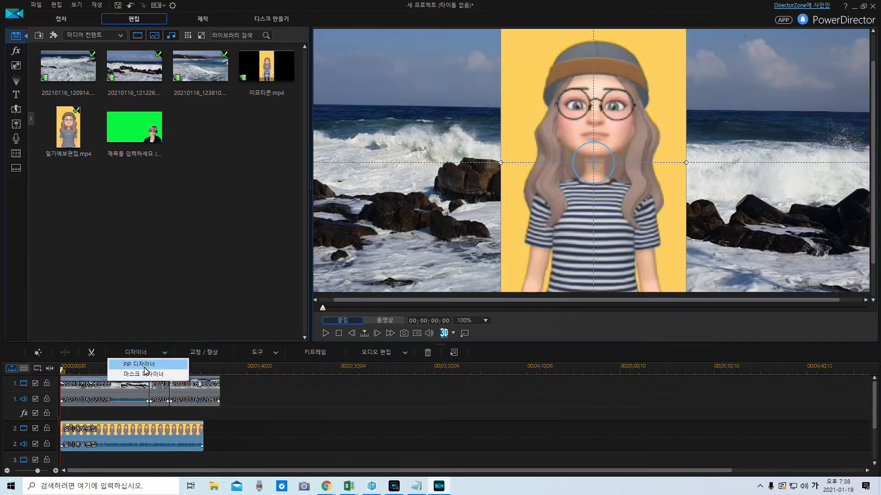
pyautogui.click(145, 367)
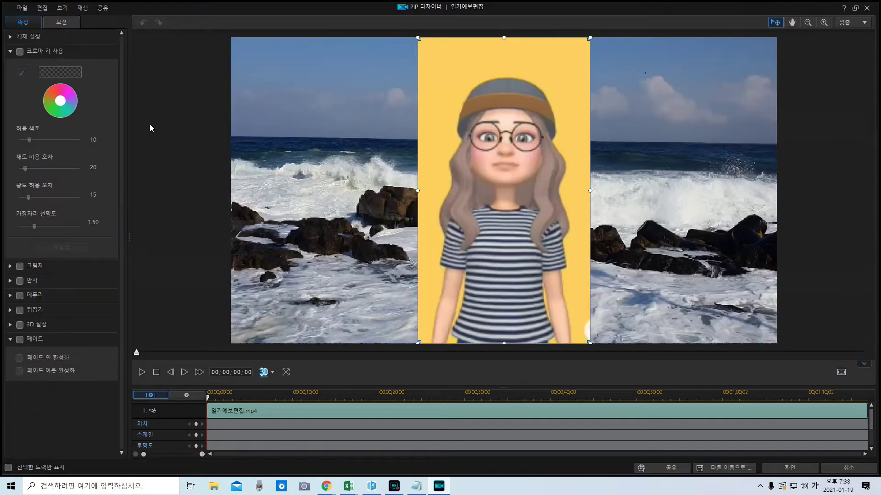
pyautogui.click(20, 53)
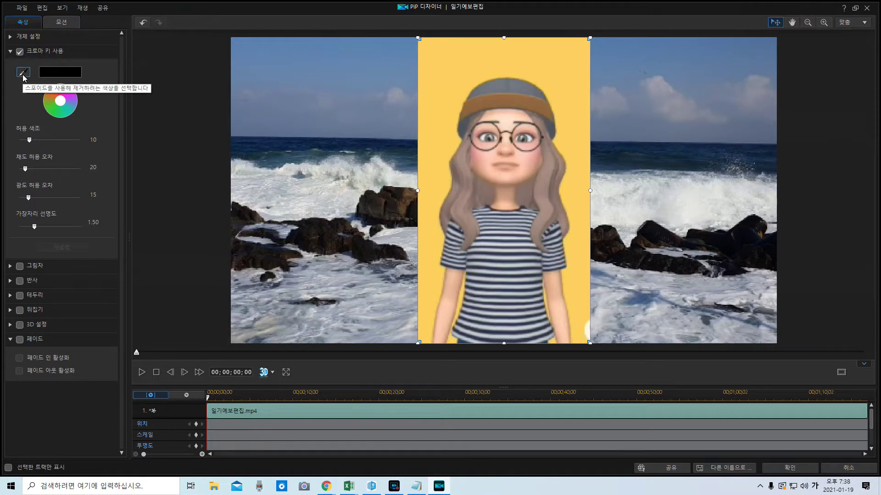
pyautogui.click(23, 74)
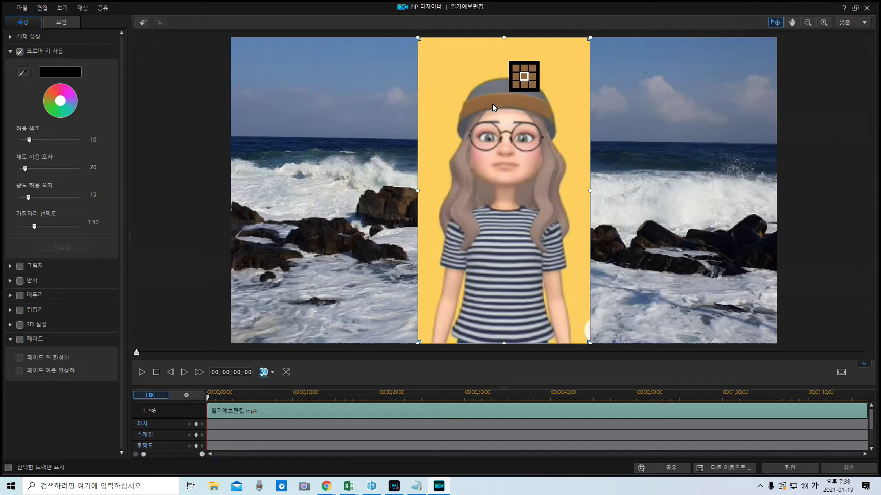
pyautogui.click(442, 79)
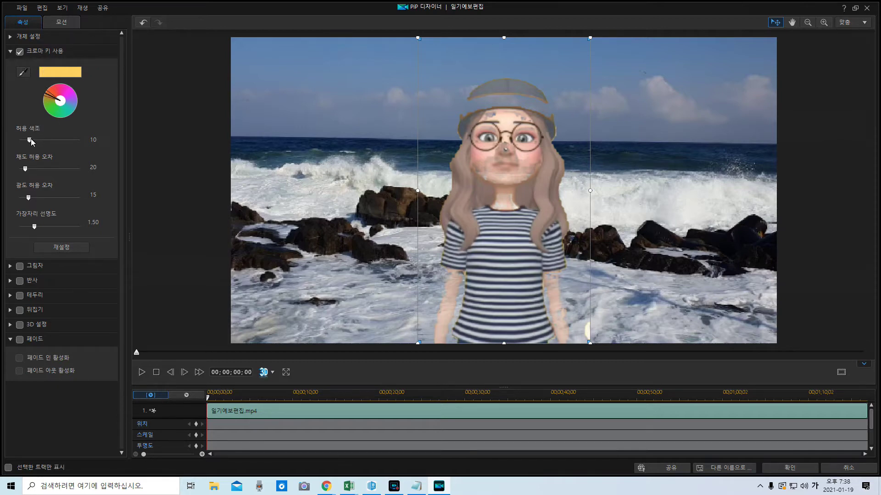
# Set the chroma key's hue tolerance to 27, saturation tolerance to 35 and luminance tolerance to 10, adjust edge sharpness, and apply
pyautogui.moveTo(29, 140); pyautogui.dragTo(45, 140)
pyautogui.moveTo(47, 141); pyautogui.dragTo(79, 147)
pyautogui.moveTo(79, 141); pyautogui.dragTo(47, 145)
pyautogui.moveTo(25, 169)
pyautogui.mouseDown()
pyautogui.moveTo(71, 176)
pyautogui.moveTo(28, 176)
pyautogui.mouseUp()
pyautogui.moveTo(29, 200)
pyautogui.mouseDown()
pyautogui.moveTo(89, 207)
pyautogui.moveTo(24, 205)
pyautogui.mouseUp()
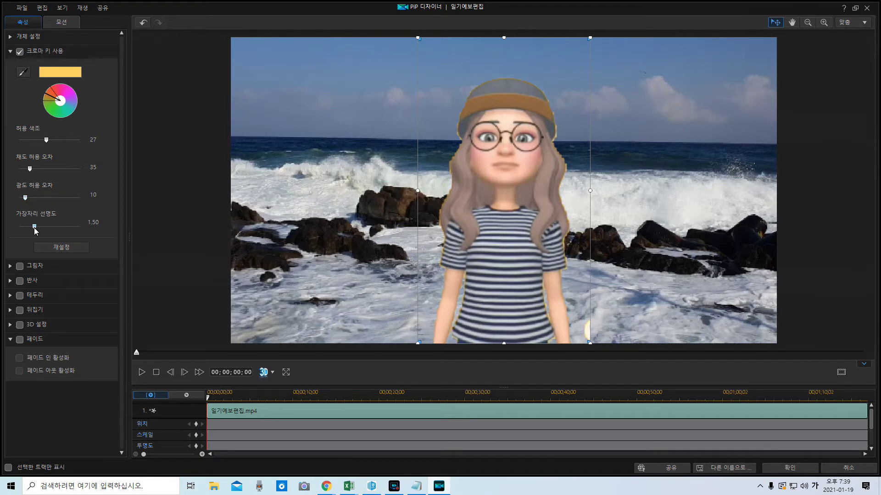
pyautogui.moveTo(34, 227)
pyautogui.mouseDown()
pyautogui.moveTo(49, 229)
pyautogui.moveTo(31, 230)
pyautogui.moveTo(46, 230)
pyautogui.moveTo(38, 234)
pyautogui.mouseUp()
pyautogui.press('Return')
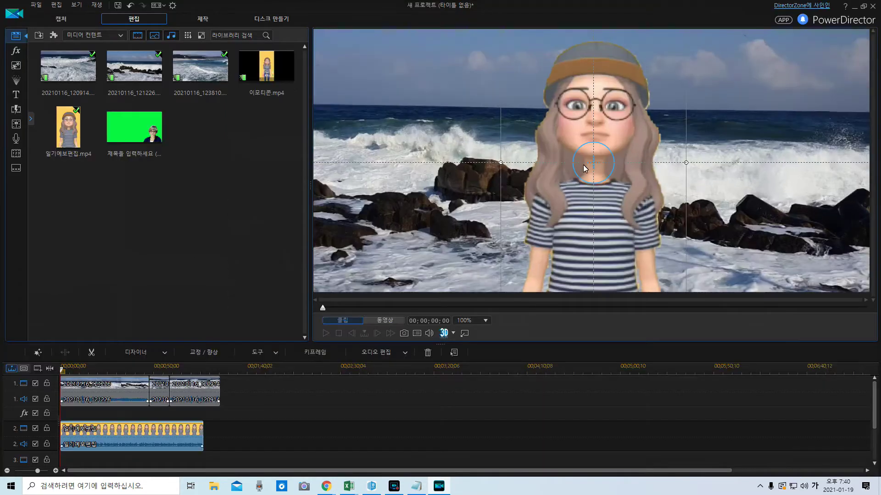
# Move the keyed emoji clip on the second track to where the sea clips end, and delete it
pyautogui.moveTo(135, 439); pyautogui.dragTo(317, 440)
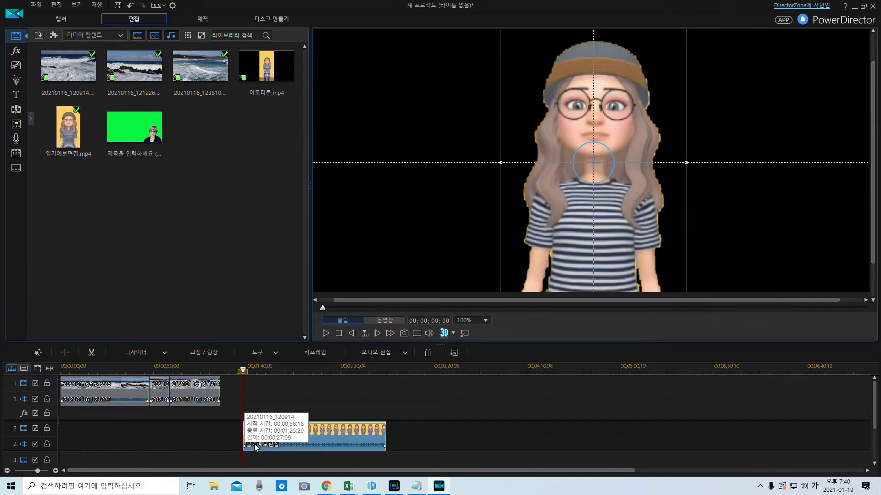
pyautogui.moveTo(316, 439); pyautogui.dragTo(285, 430)
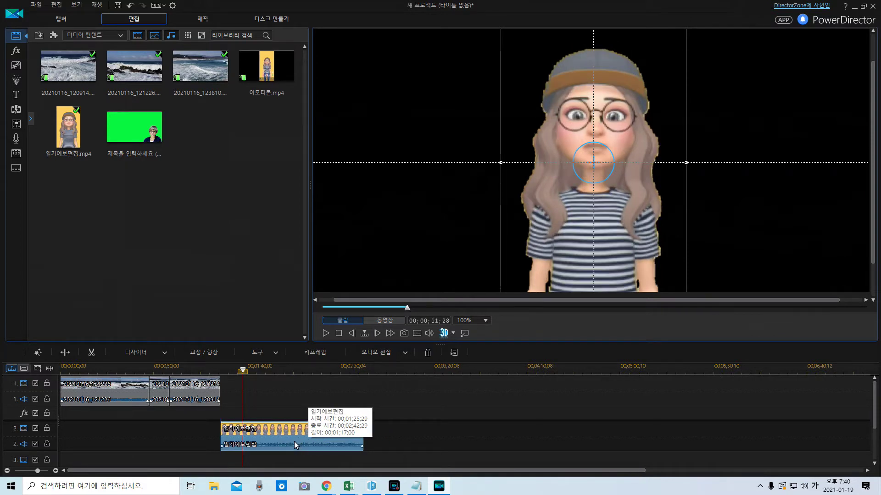
pyautogui.press('Delete')
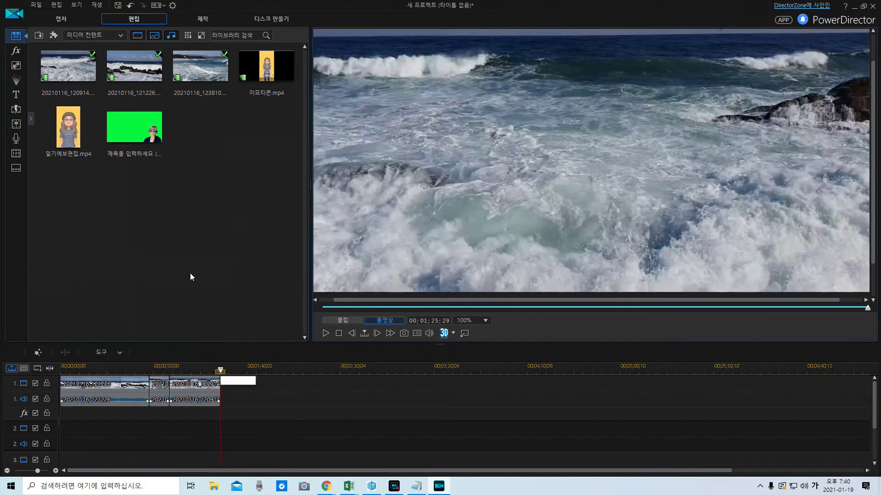
# Place 일기예보편집.mp4 on the second video track from the project's start again and open it in the PiP Designer
pyautogui.moveTo(68, 127); pyautogui.dragTo(51, 434)
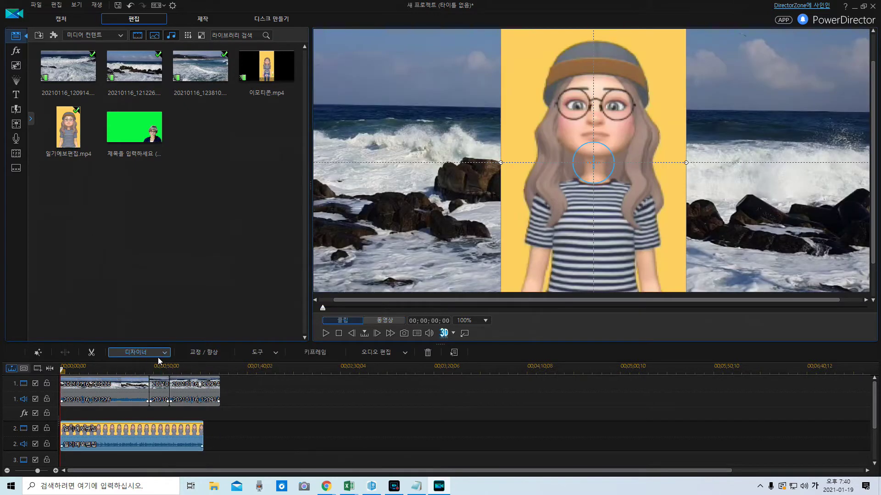
pyautogui.click(161, 356)
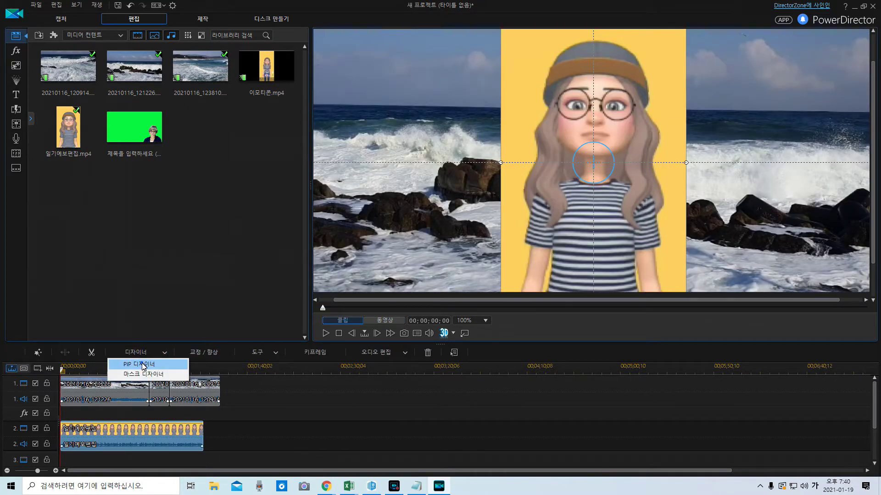
pyautogui.click(142, 364)
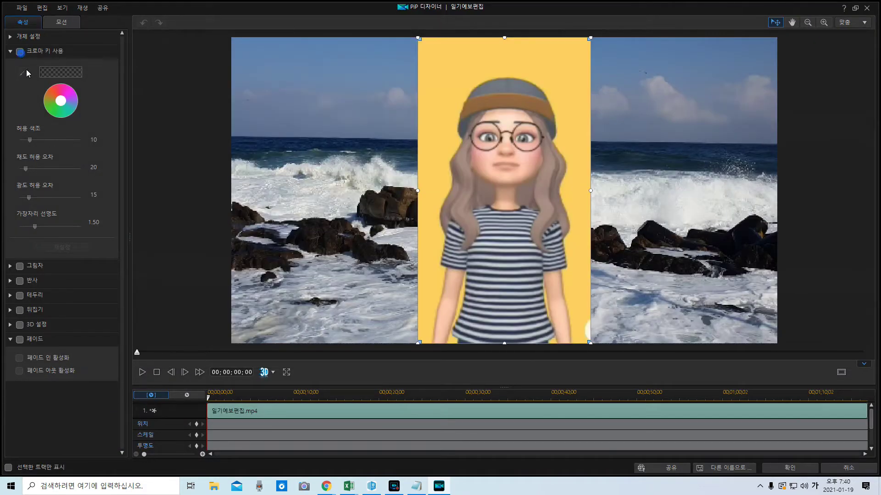
# Key out the emoji clip's yellow background with chroma key, set the luminance tolerance to 14, and apply it
pyautogui.click(18, 55)
pyautogui.click(20, 52)
pyautogui.click(23, 72)
pyautogui.click(440, 84)
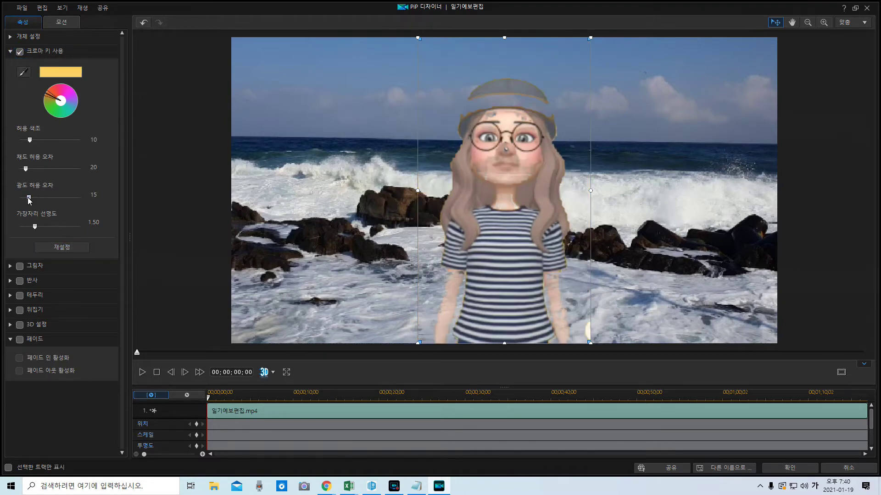
pyautogui.moveTo(29, 199); pyautogui.dragTo(27, 201)
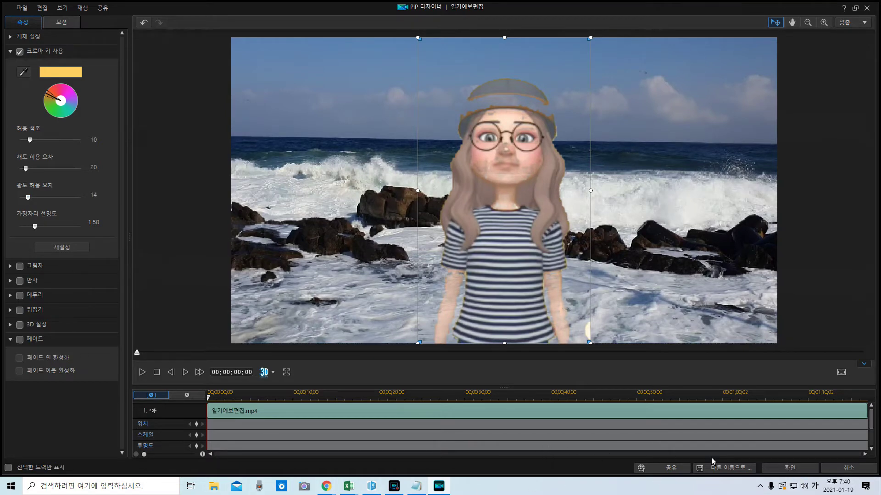
pyautogui.click(798, 468)
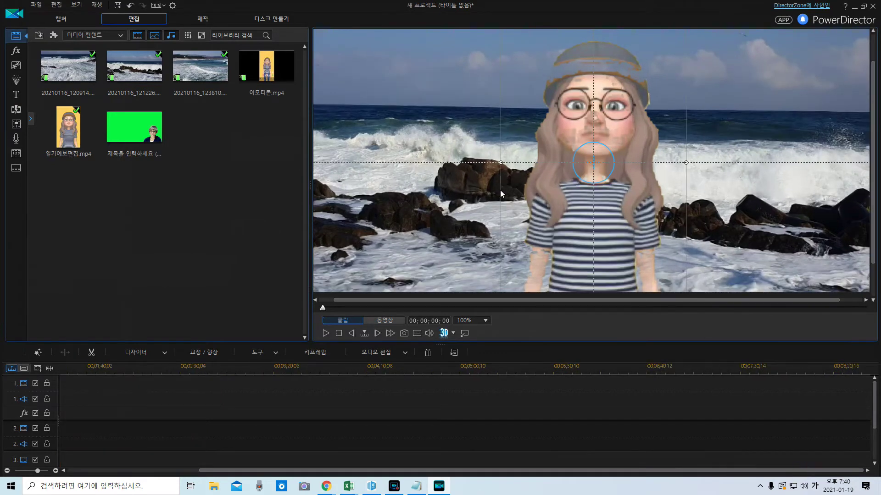
# Shift the newly keyed emoji clip on the second track to the end of the sea clips and remove it
pyautogui.click(314, 444)
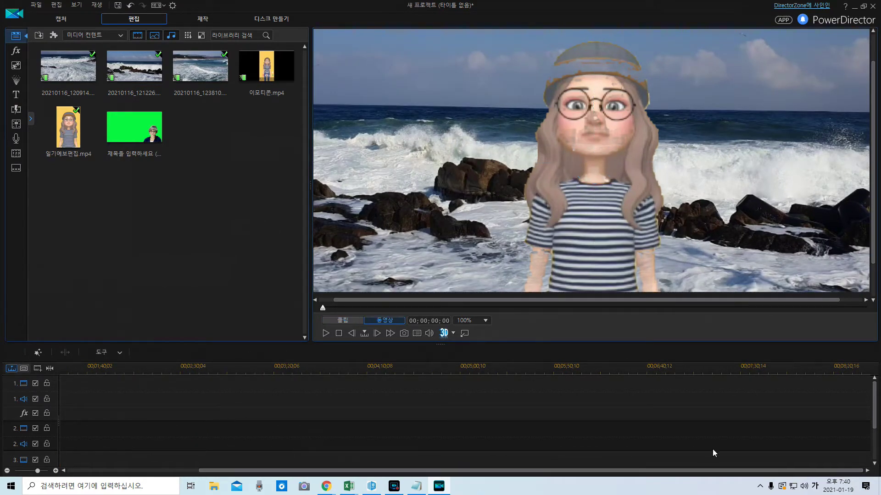
pyautogui.moveTo(679, 471); pyautogui.dragTo(546, 471)
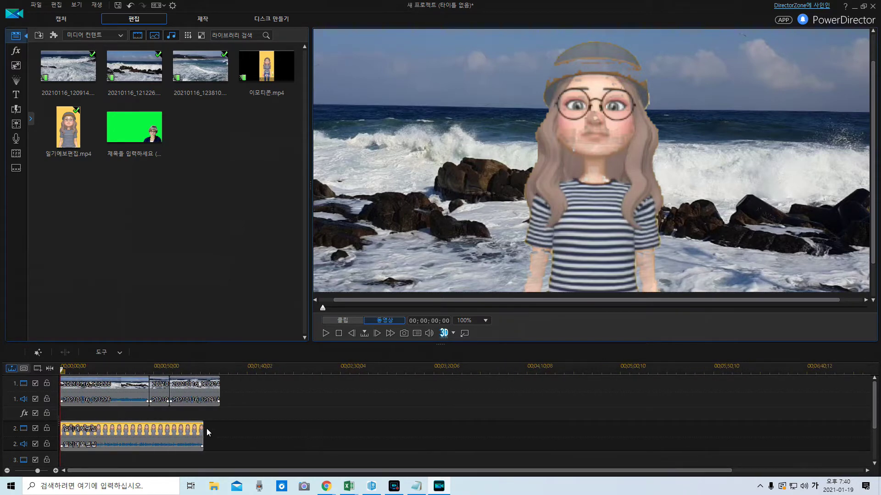
pyautogui.moveTo(181, 434); pyautogui.dragTo(341, 433)
pyautogui.click(587, 148)
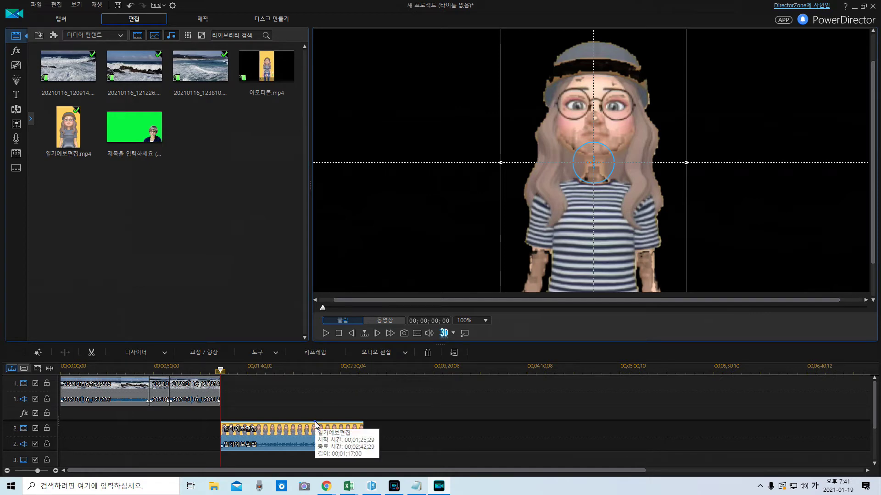
pyautogui.press('Delete')
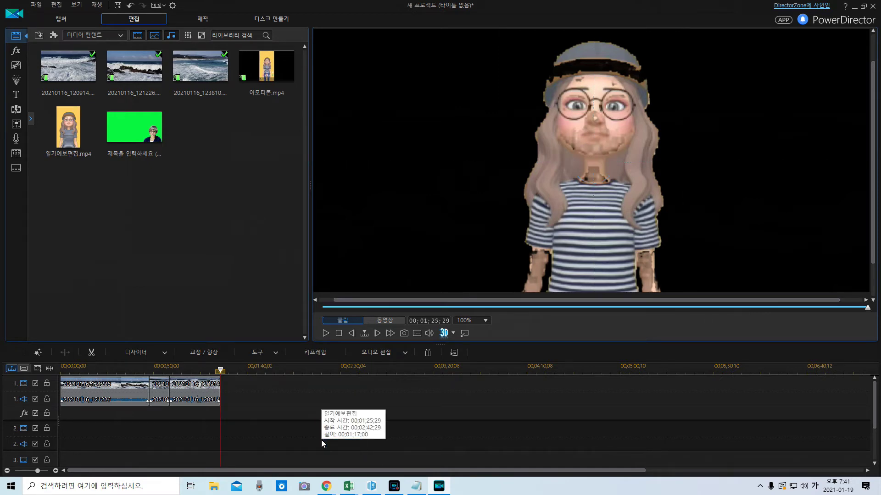
# Place 일기예보편집.mp4 on the second video track where the sea clips end and open it in the PiP Designer
pyautogui.moveTo(79, 144); pyautogui.dragTo(223, 432)
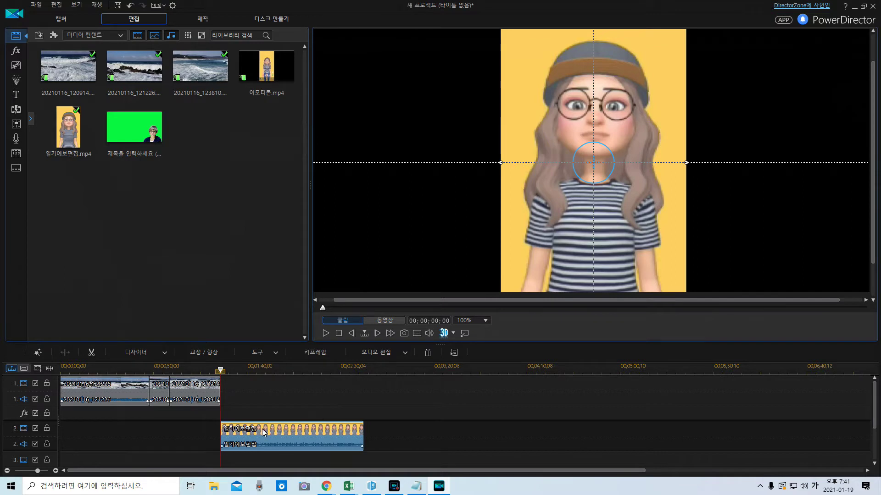
pyautogui.click(163, 353)
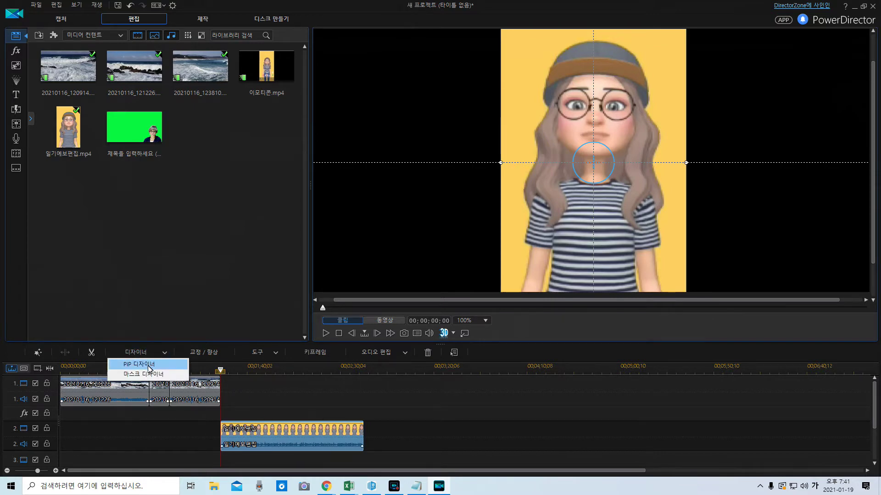
pyautogui.click(148, 365)
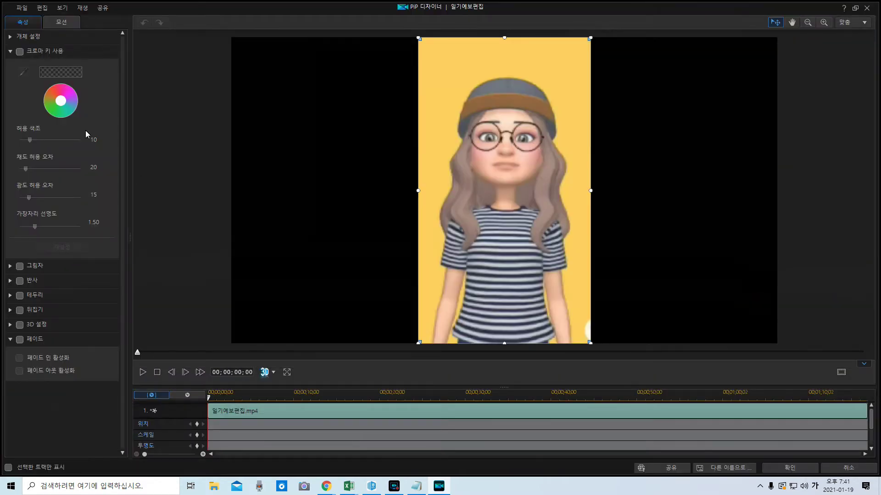
# Key out the emoji clip's yellow background with chroma key at luminance tolerance 11, turn on its shadow, and apply
pyautogui.click(20, 53)
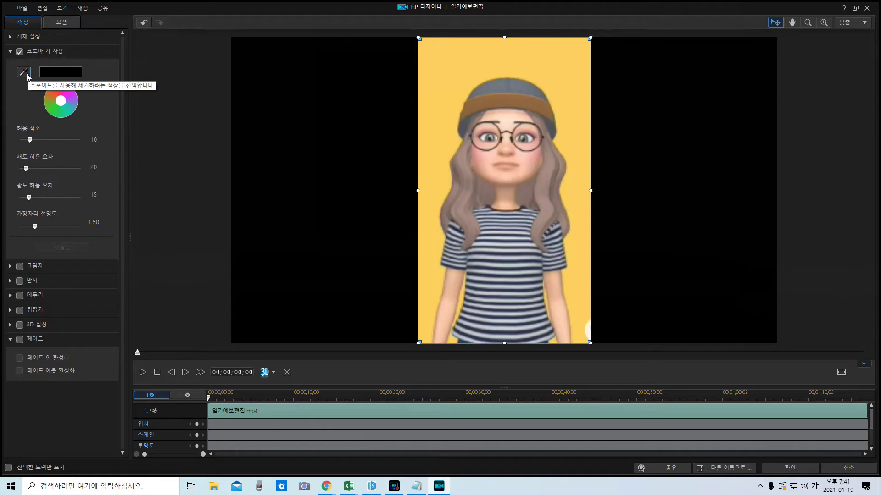
pyautogui.click(24, 72)
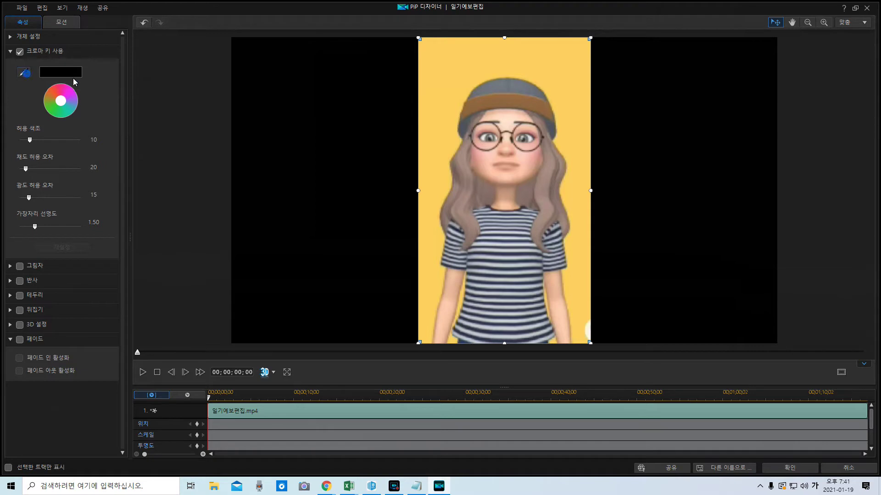
pyautogui.click(440, 66)
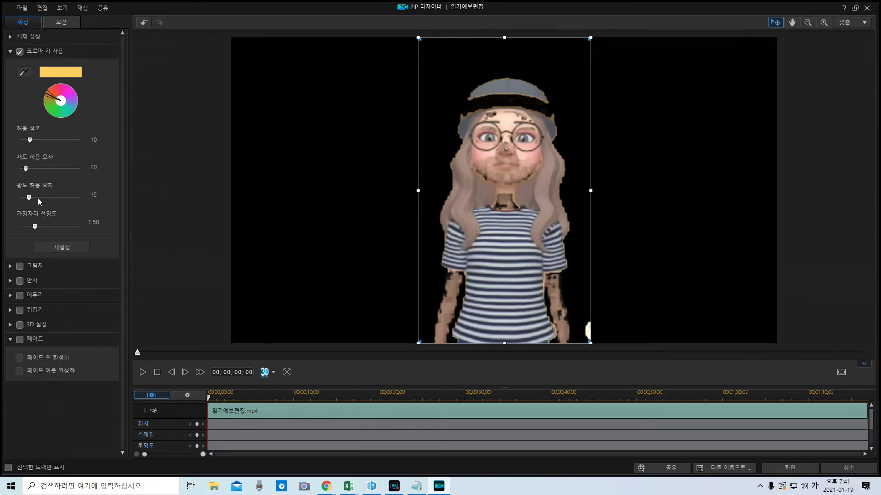
pyautogui.moveTo(29, 198); pyautogui.dragTo(26, 198)
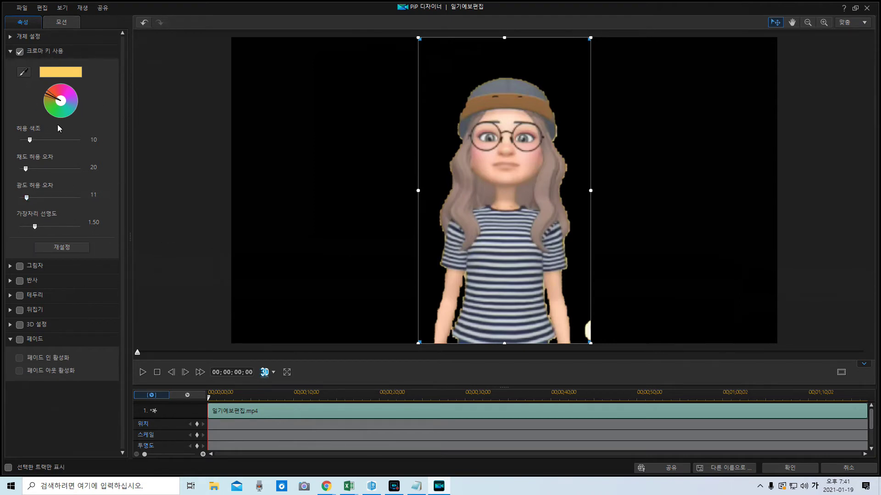
pyautogui.click(20, 267)
pyautogui.click(790, 468)
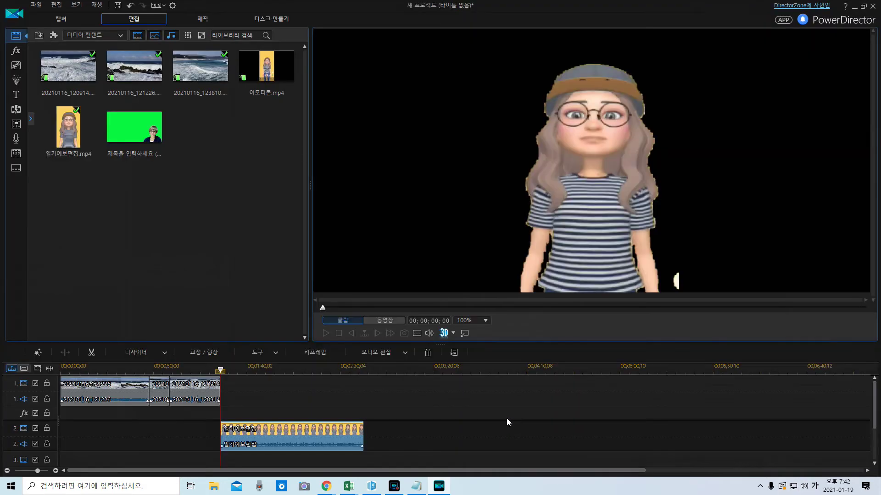
# Shift the keyed emoji clip to the project's start and shrink the emoji into the lower-right area of the sea footage
pyautogui.moveTo(283, 438); pyautogui.dragTo(123, 443)
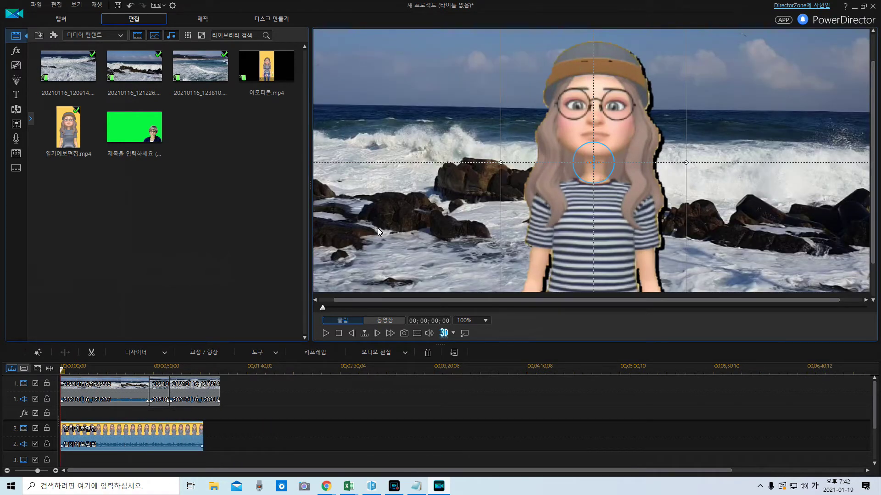
pyautogui.moveTo(565, 106); pyautogui.dragTo(613, 185)
pyautogui.moveTo(549, 78); pyautogui.dragTo(645, 205)
pyautogui.moveTo(669, 253); pyautogui.dragTo(793, 154)
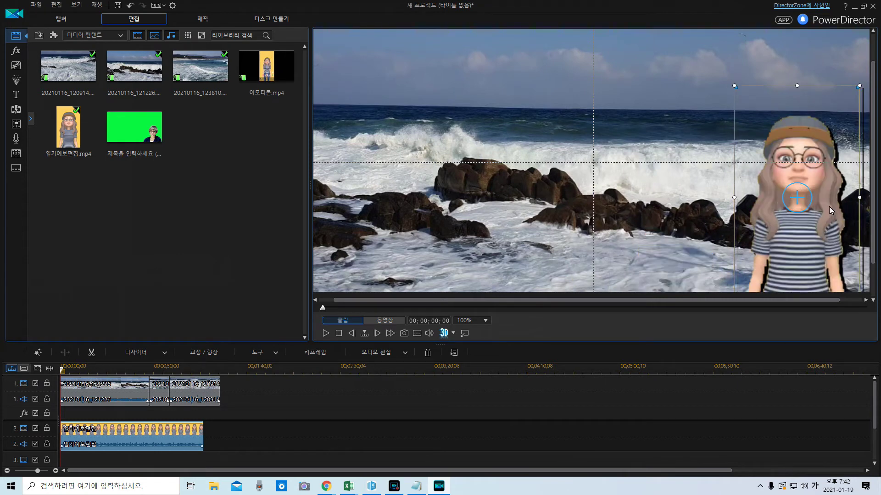
pyautogui.moveTo(734, 85); pyautogui.dragTo(761, 114)
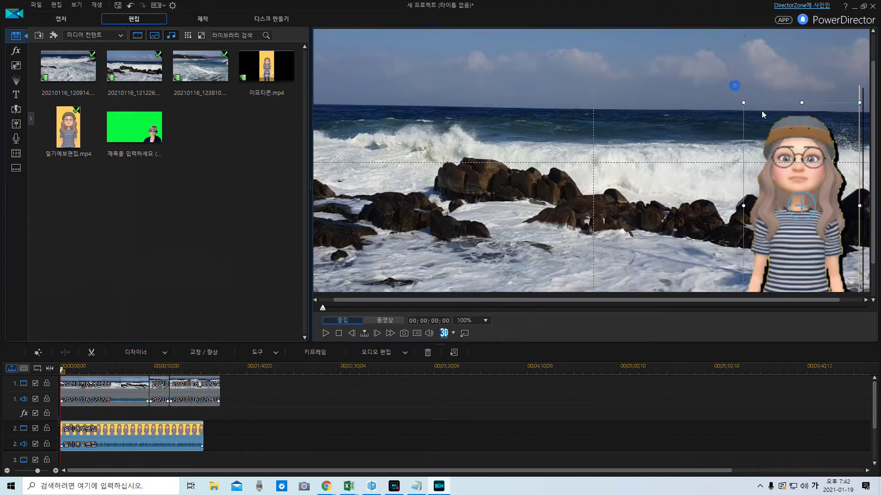
pyautogui.moveTo(801, 212); pyautogui.dragTo(818, 214)
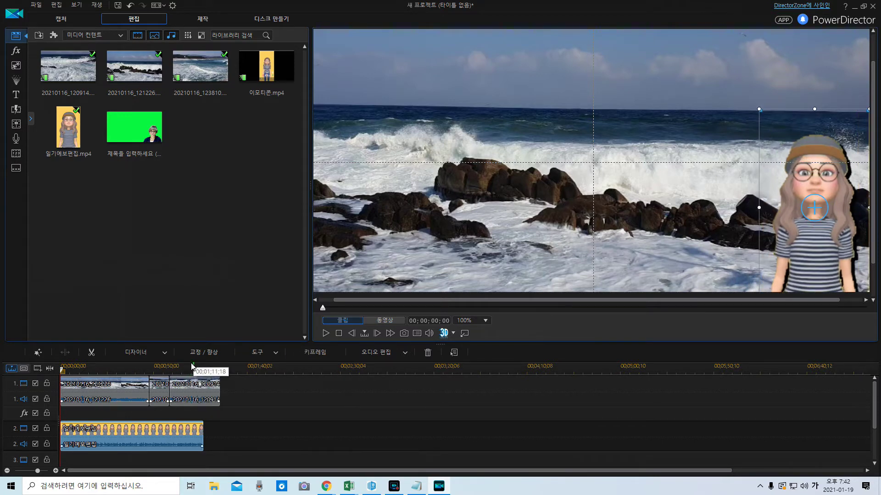
# Reopen the emoji clip in the PiP Designer and set its shadow to distance 23.5, blur 6 and opacity 60%
pyautogui.click(165, 354)
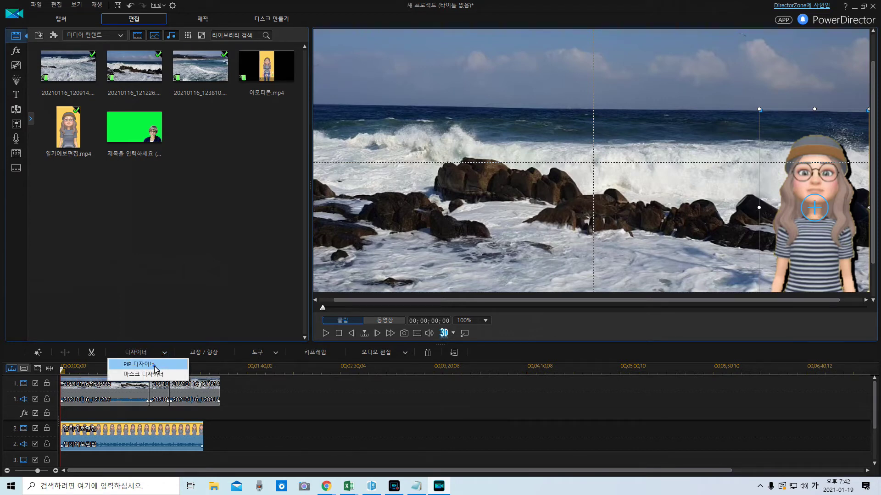
pyautogui.click(143, 364)
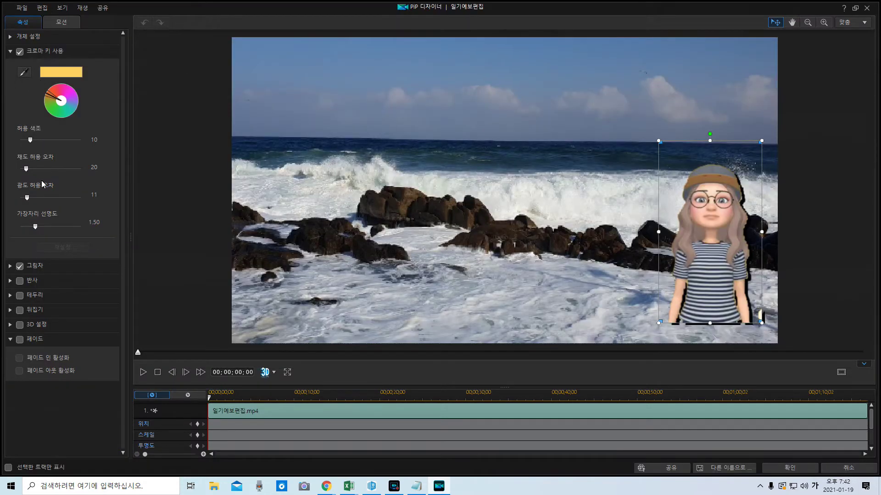
pyautogui.click(20, 266)
pyautogui.click(19, 267)
pyautogui.click(10, 266)
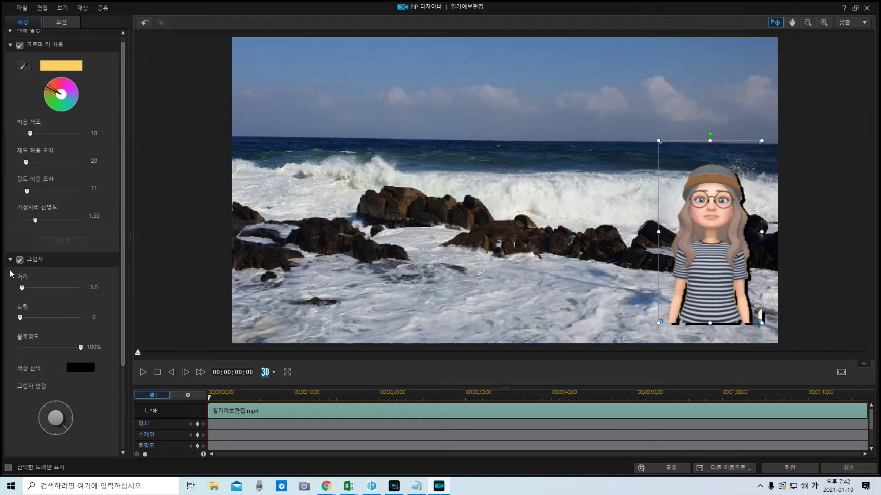
pyautogui.moveTo(23, 293); pyautogui.dragTo(35, 297)
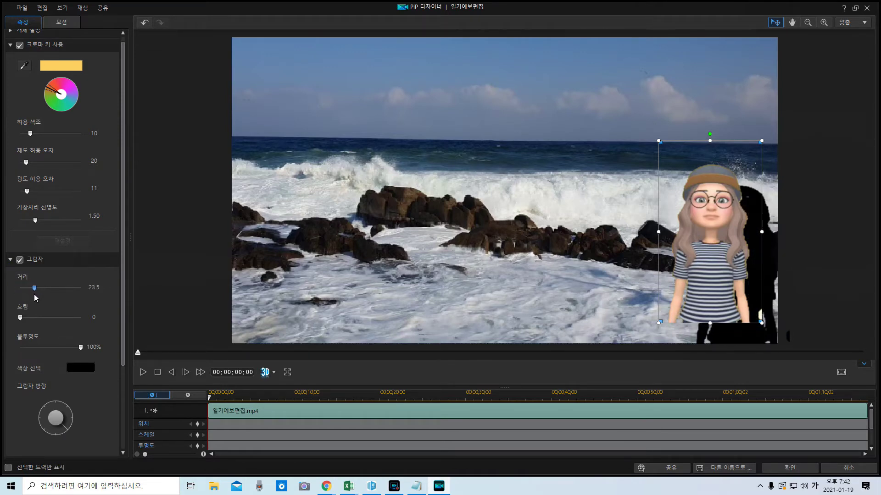
pyautogui.moveTo(20, 317); pyautogui.dragTo(57, 349)
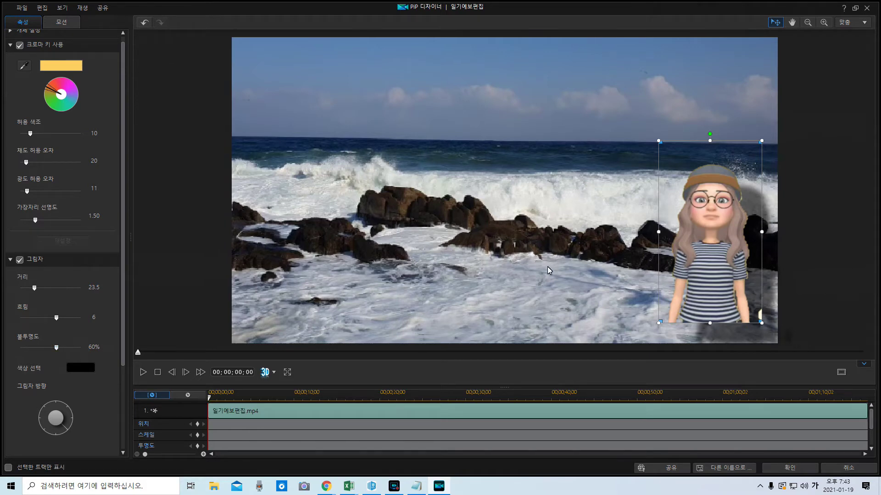
# Place the emoji flush in the frame's lower-right corner and try shadow directions, settling on one cast to the right
pyautogui.moveTo(716, 251); pyautogui.dragTo(724, 272)
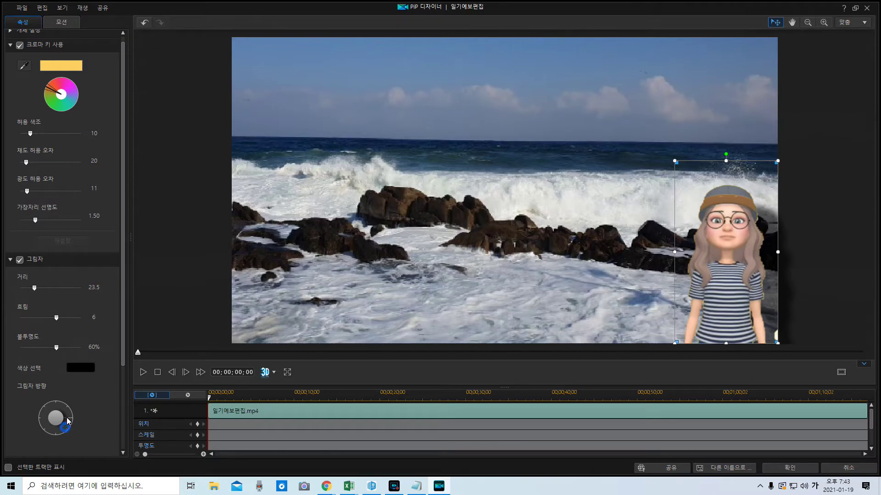
pyautogui.click(42, 405)
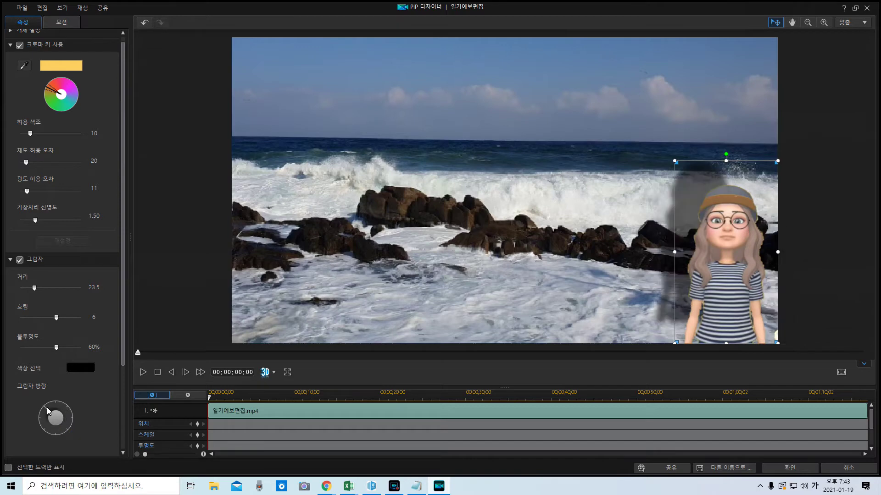
pyautogui.click(68, 422)
pyautogui.click(11, 261)
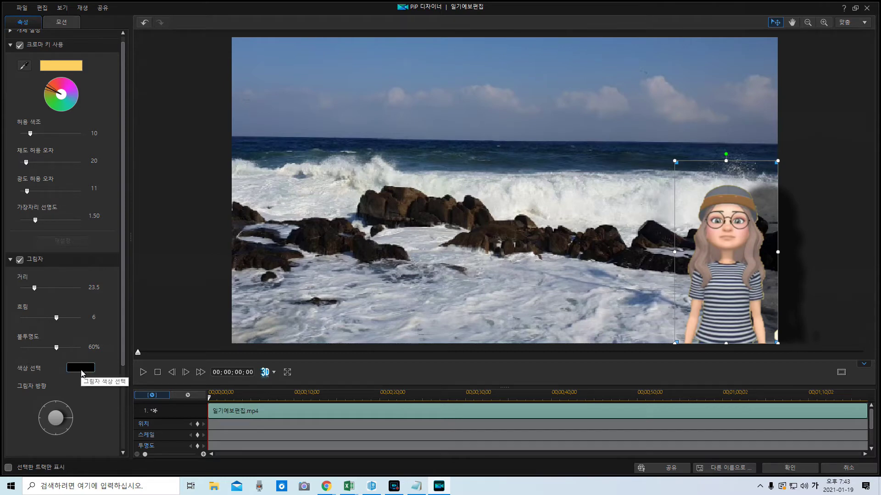
# Change the emoji's shadow colour to yellow and reduce the shadow distance to 2.3
pyautogui.click(82, 371)
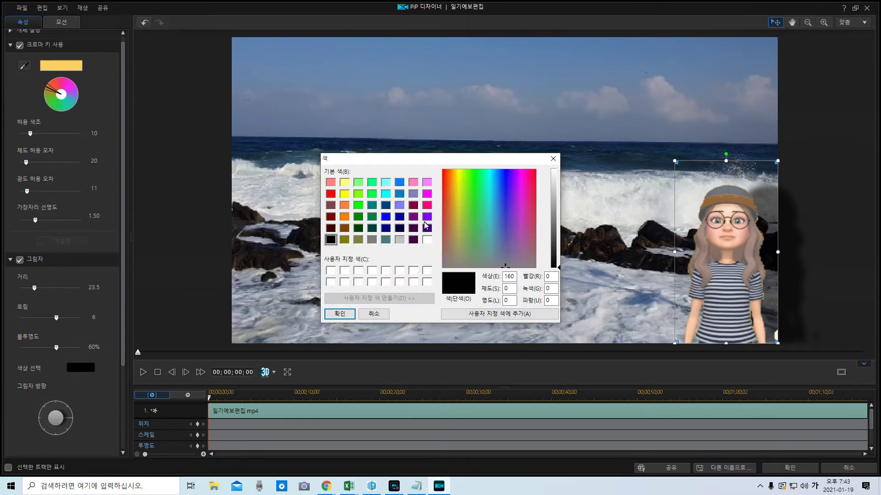
pyautogui.moveTo(459, 190); pyautogui.dragTo(476, 193)
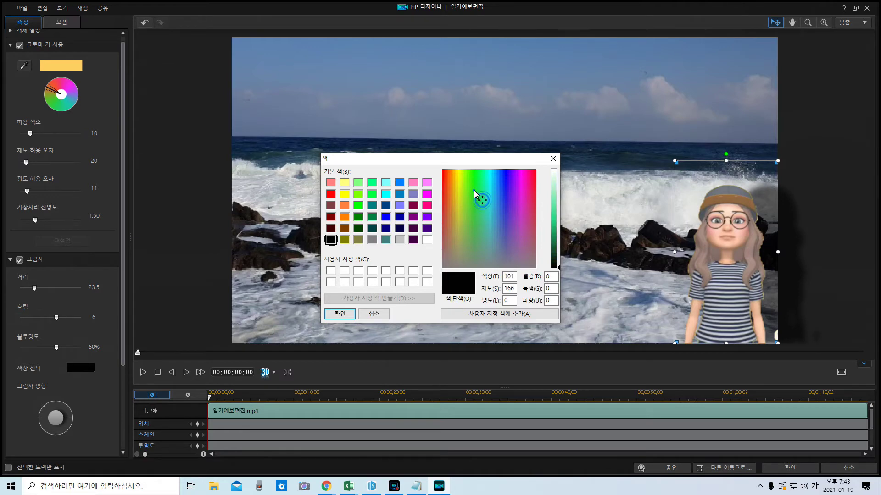
pyautogui.click(344, 194)
pyautogui.click(340, 314)
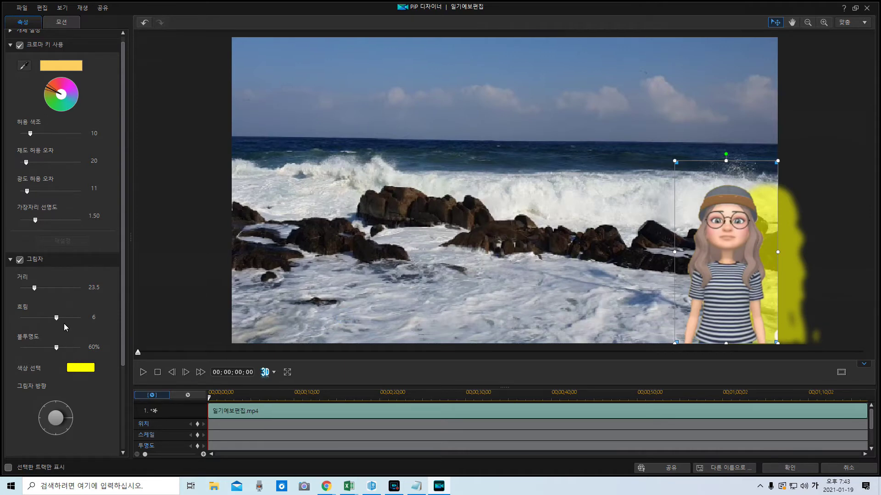
pyautogui.moveTo(34, 288); pyautogui.dragTo(23, 294)
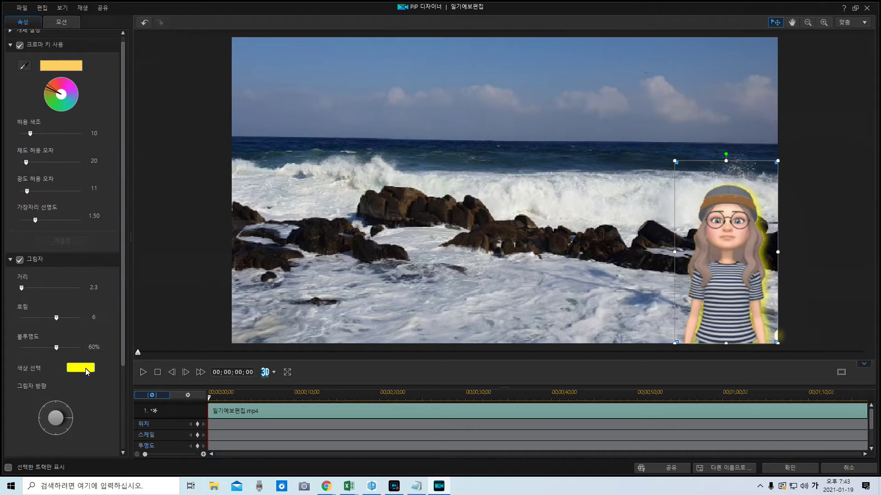
pyautogui.click(9, 260)
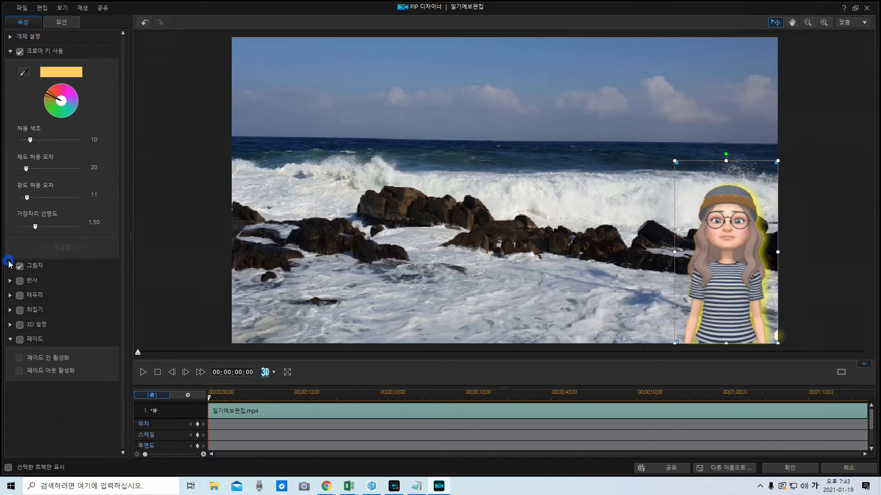
# Add a border of size 1 and blur 3 around the emoji and turn off its shadow
pyautogui.click(20, 280)
pyautogui.moveTo(720, 260)
pyautogui.mouseDown()
pyautogui.moveTo(721, 209)
pyautogui.moveTo(721, 273)
pyautogui.mouseUp()
pyautogui.click(19, 296)
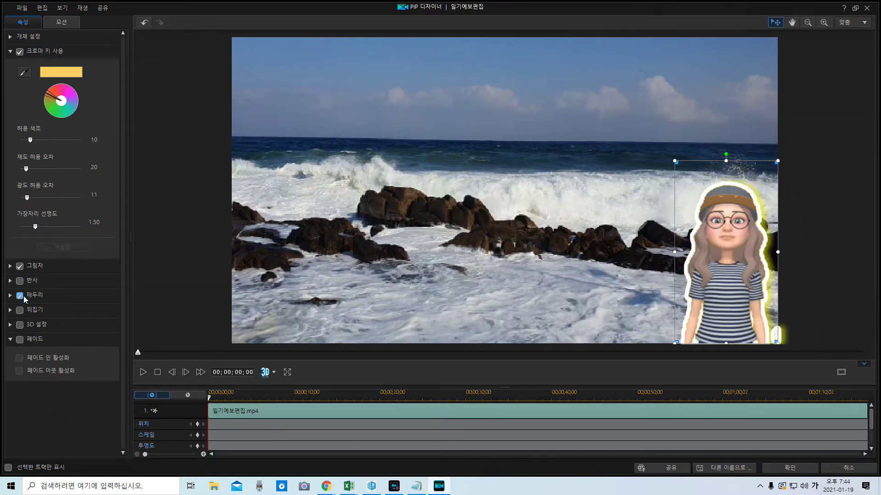
pyautogui.click(10, 296)
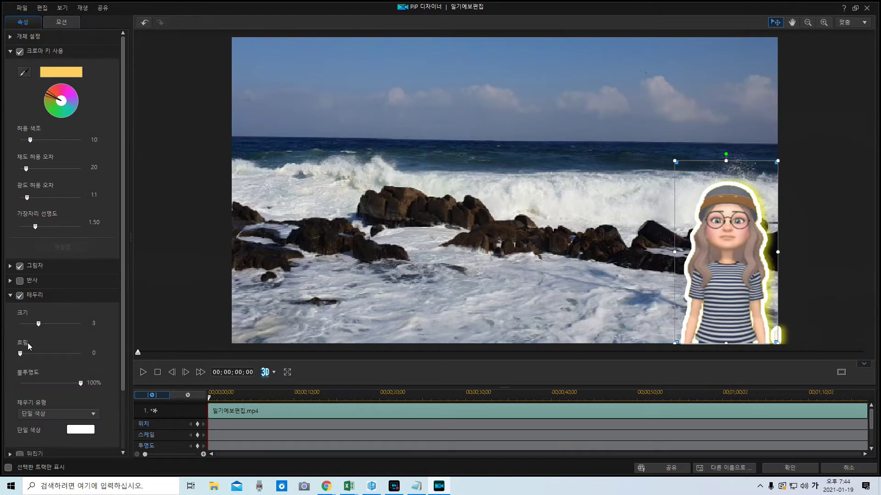
pyautogui.moveTo(39, 324); pyautogui.dragTo(26, 324)
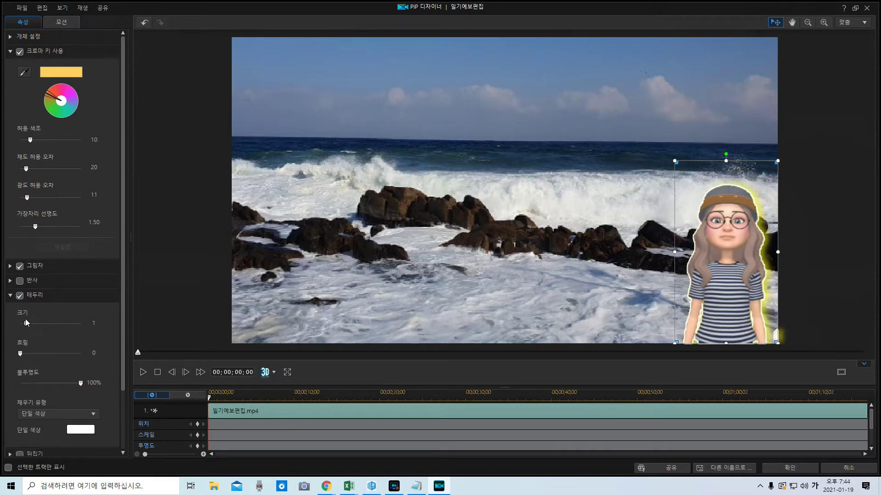
pyautogui.click(19, 269)
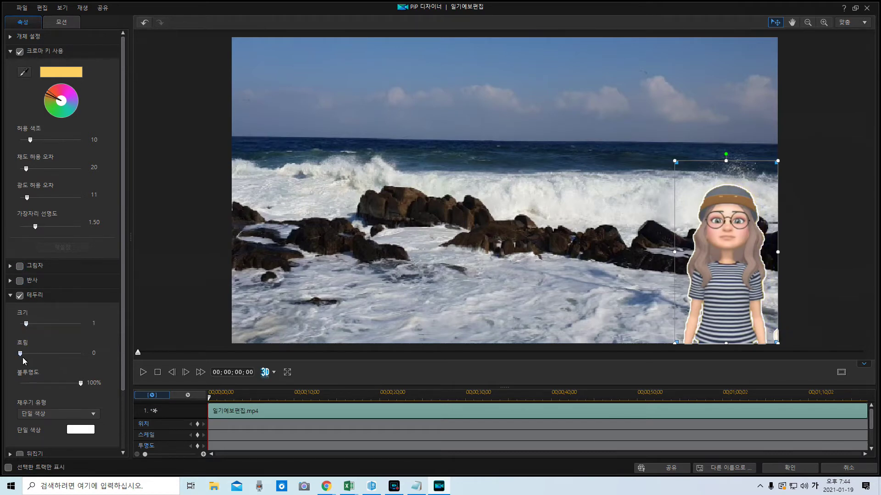
pyautogui.moveTo(21, 357); pyautogui.dragTo(37, 358)
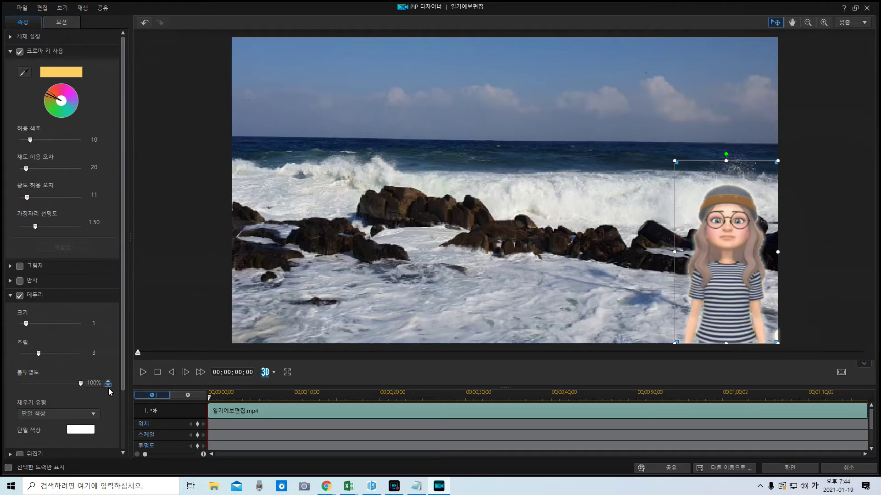
# Enable fade-in and fade-out on the emoji clip, preview the opening, and apply the PiP settings
pyautogui.moveTo(122, 370); pyautogui.dragTo(117, 441)
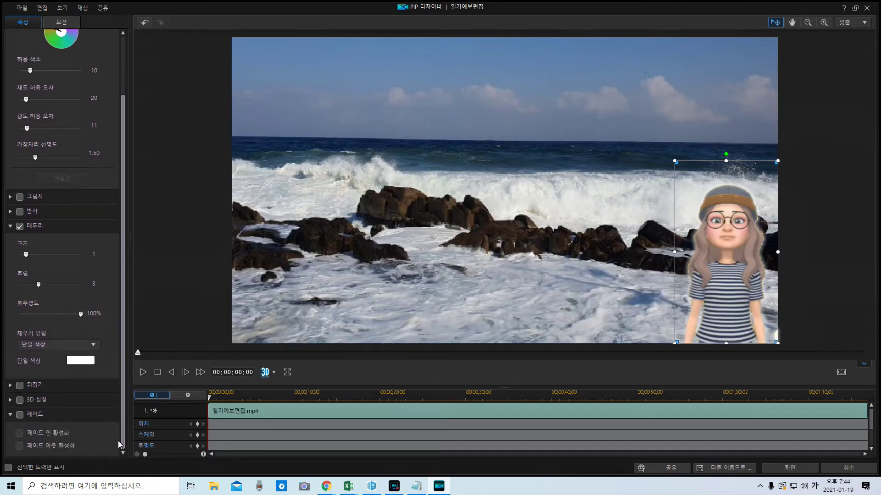
pyautogui.click(20, 415)
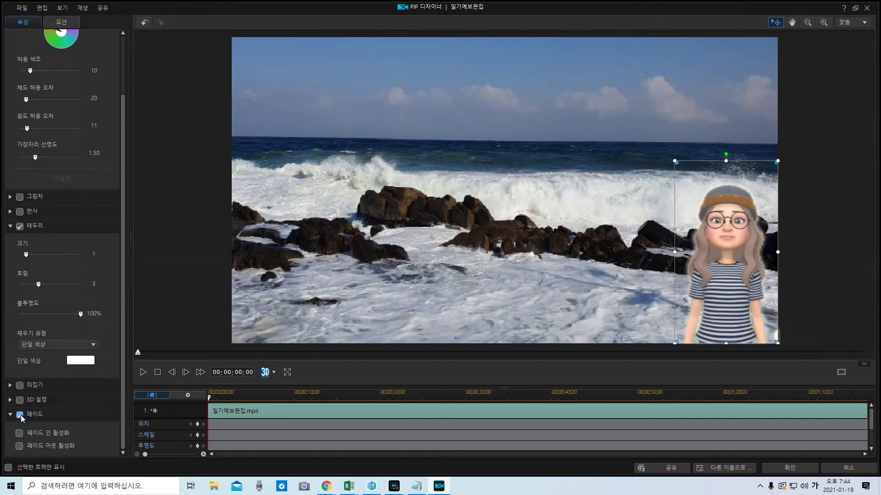
pyautogui.click(20, 435)
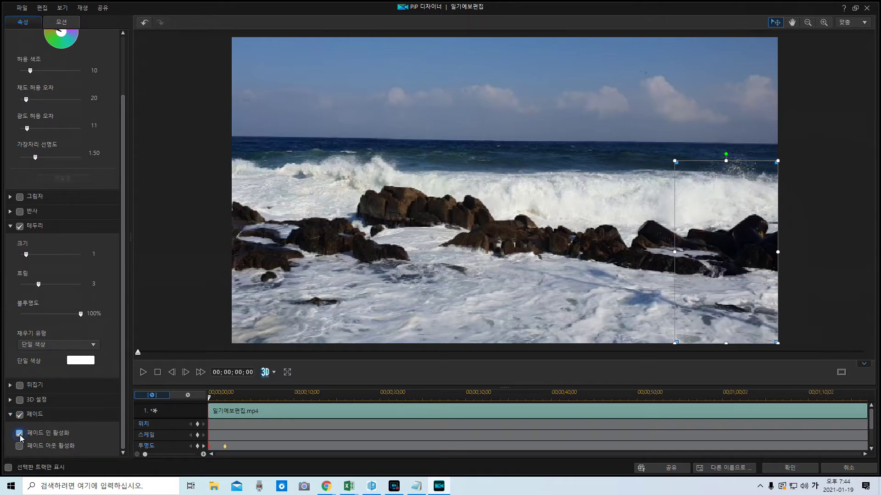
pyautogui.click(19, 448)
pyautogui.click(143, 373)
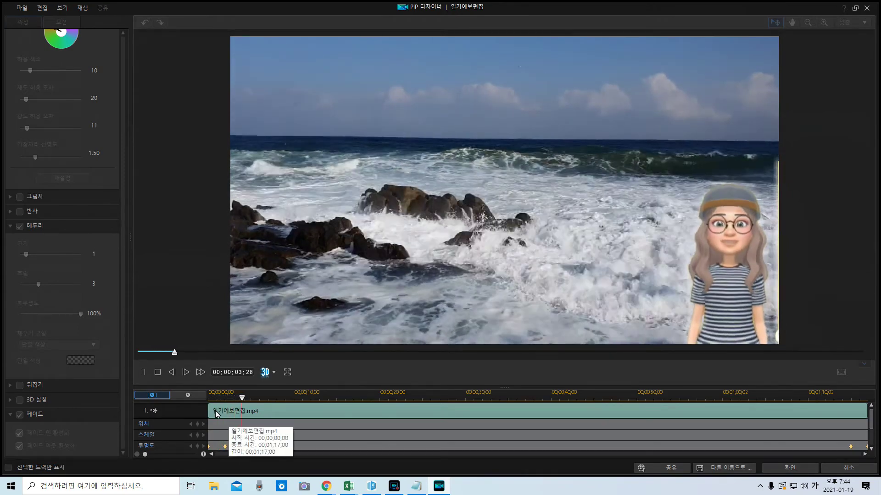
pyautogui.click(157, 374)
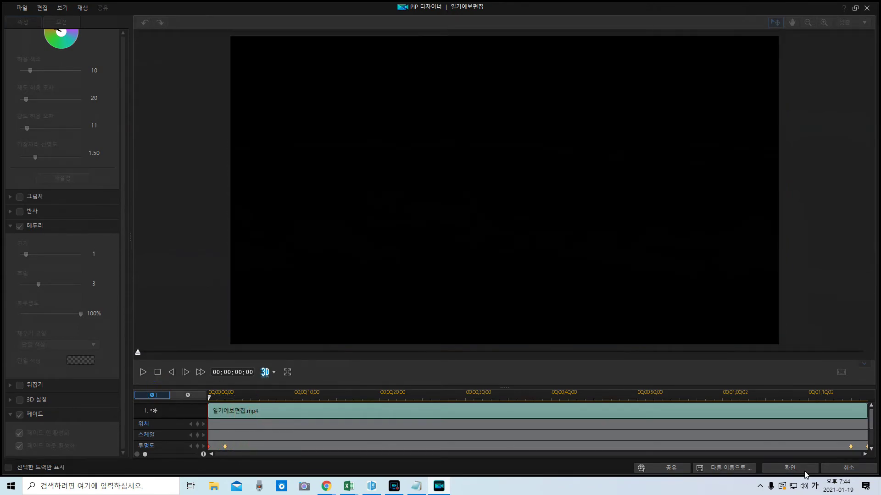
pyautogui.click(798, 473)
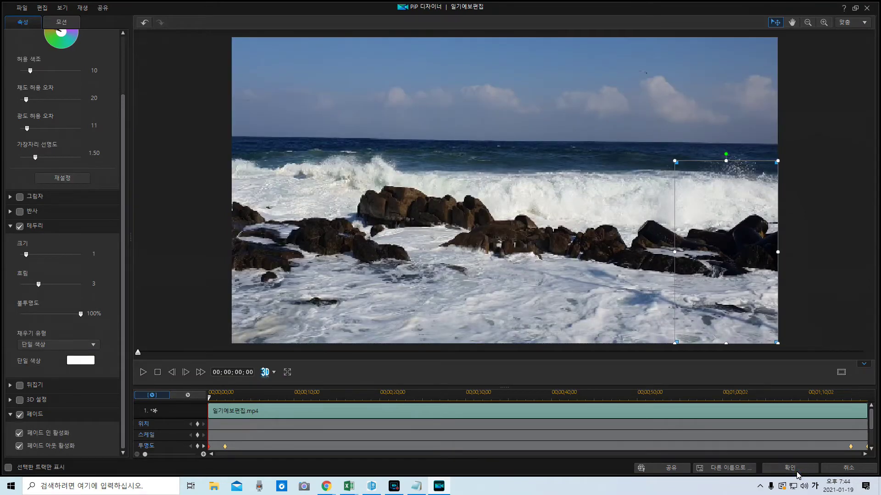
pyautogui.click(789, 468)
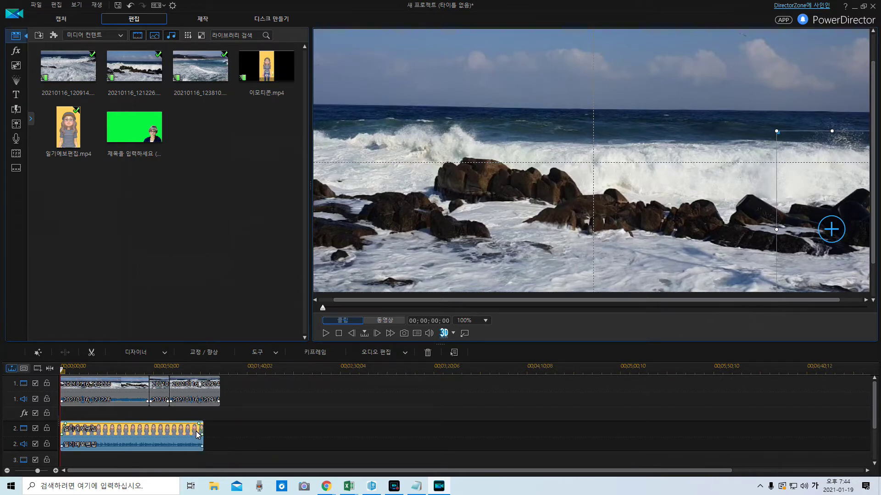
# Split the last sea clip at the emoji clip's end, 00:01:17:00, and delete the leftover part
pyautogui.click(205, 456)
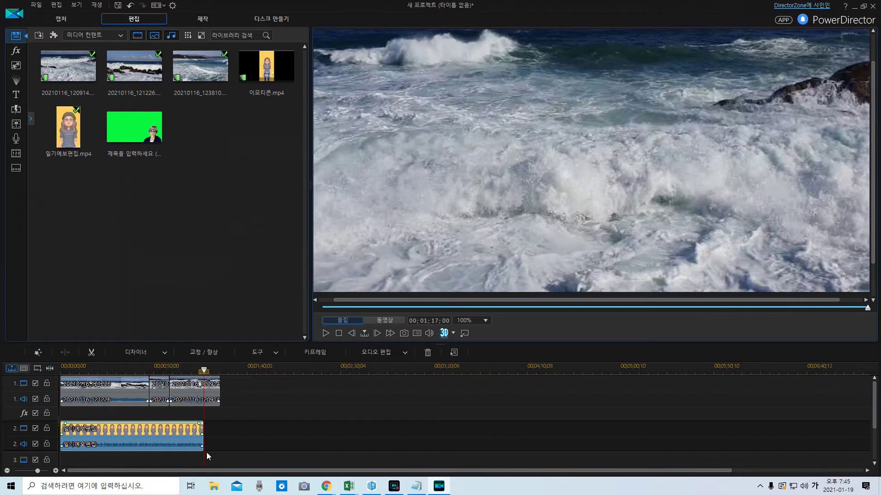
pyautogui.click(205, 389)
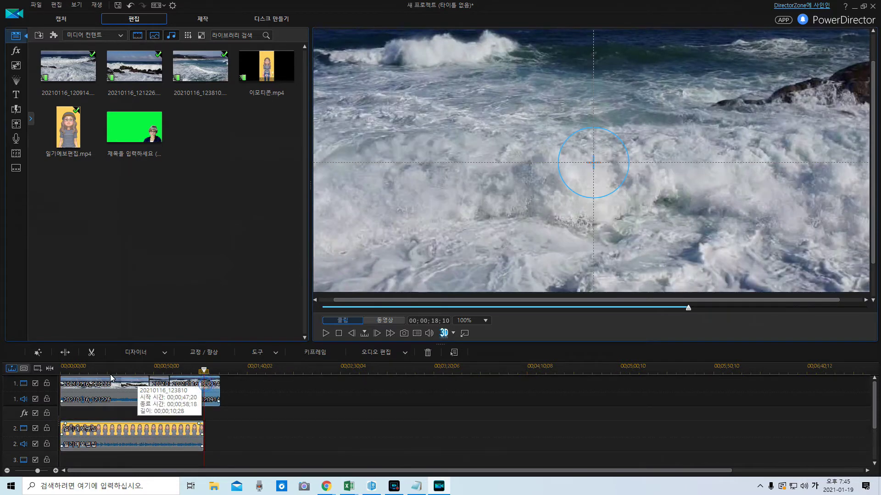
pyautogui.click(71, 353)
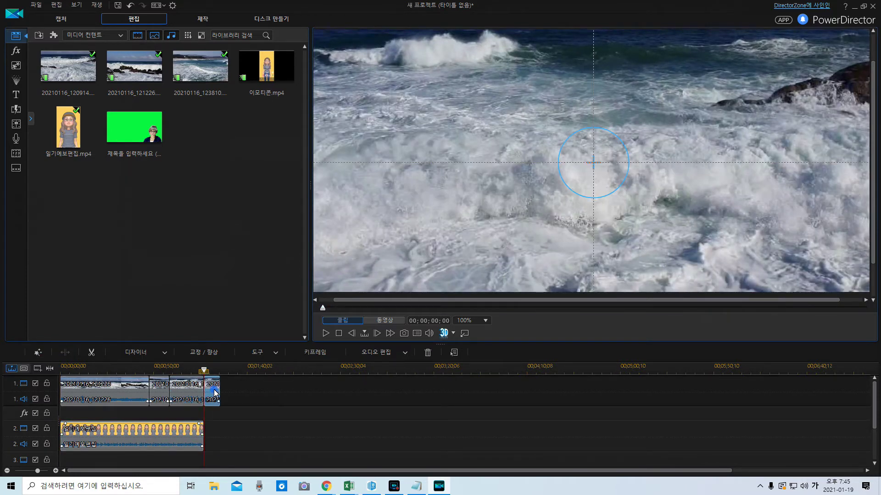
pyautogui.press('Delete')
pyautogui.click(219, 413)
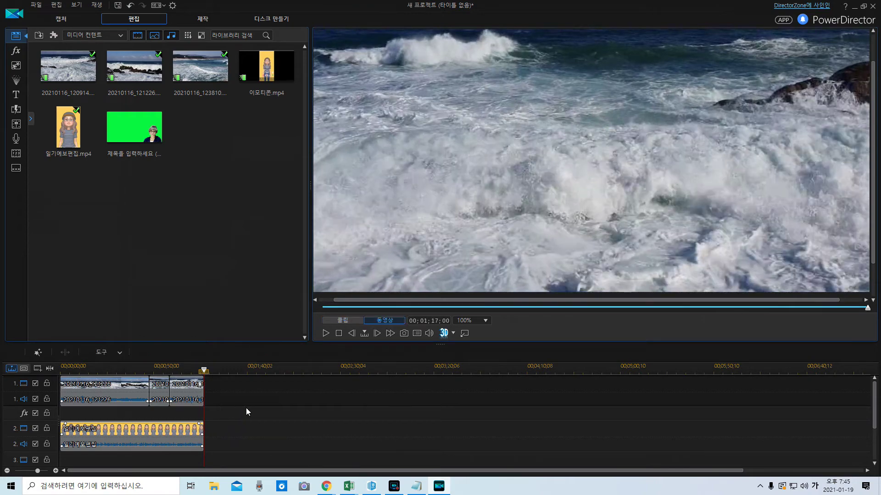
# Mute the sea footage's audio track and play the composite from the start to check it
pyautogui.click(119, 393)
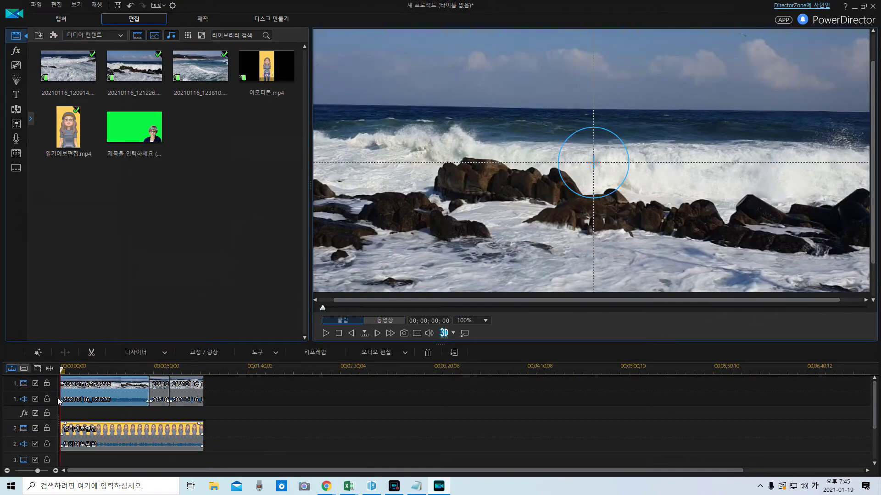
pyautogui.click(49, 370)
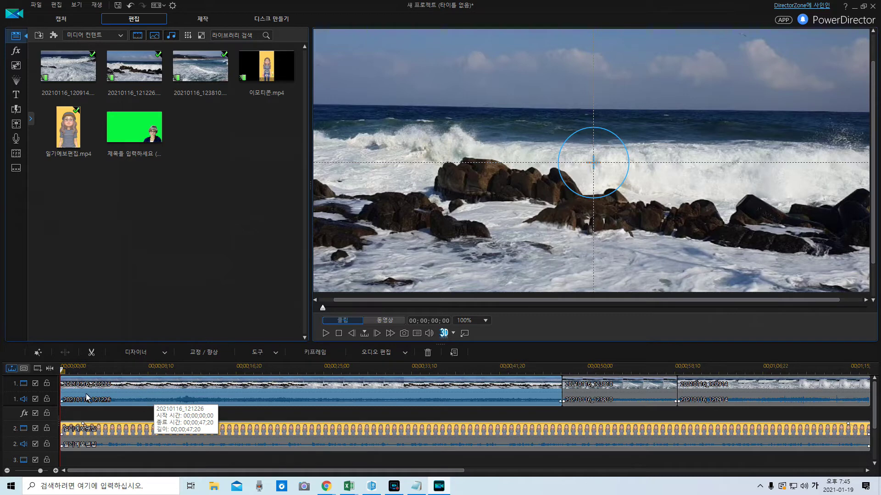
pyautogui.click(35, 401)
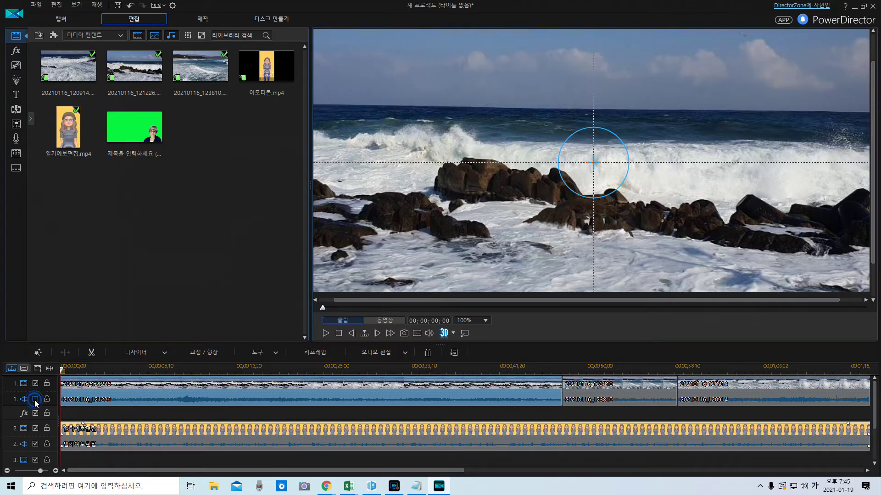
pyautogui.rightClick(140, 391)
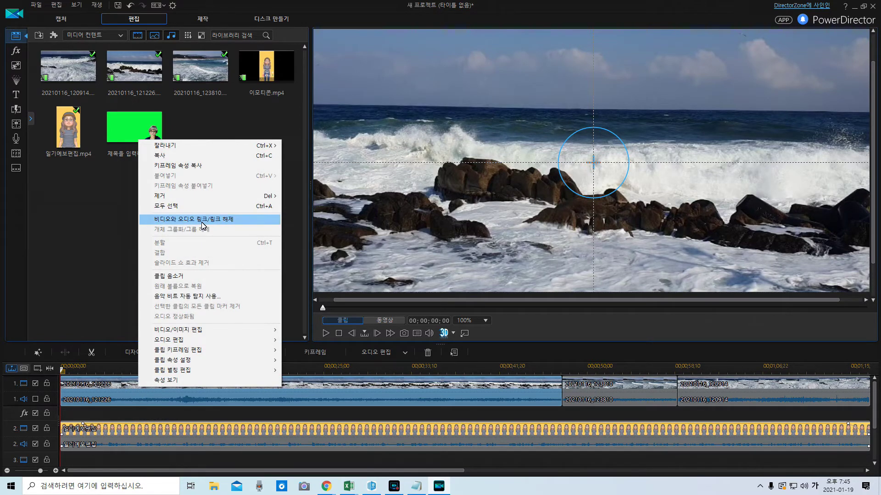
pyautogui.click(133, 395)
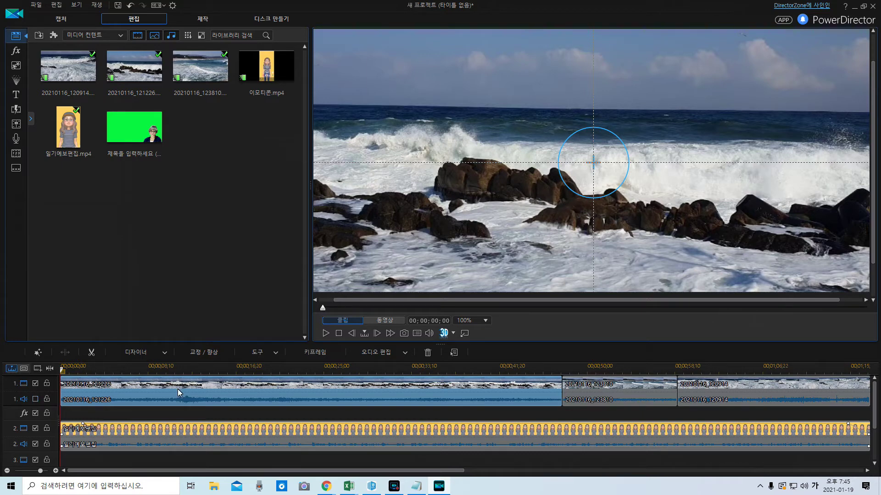
pyautogui.click(326, 333)
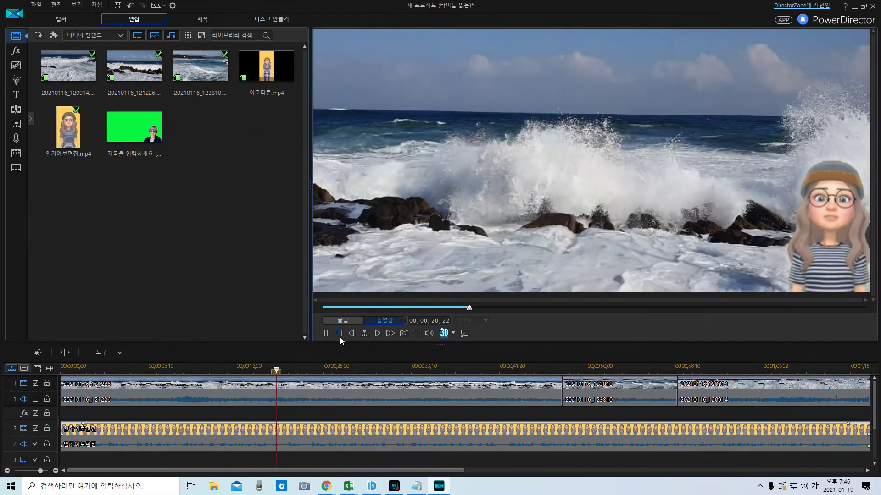
pyautogui.click(339, 334)
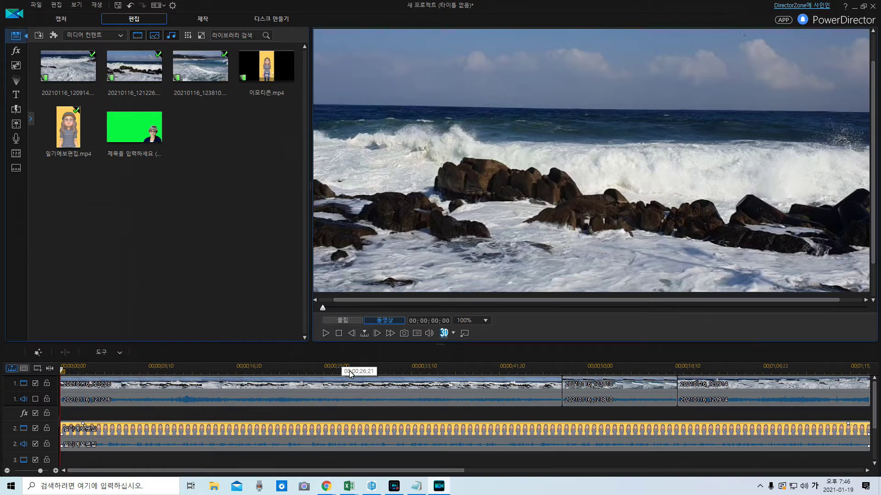
# Append sea clip 20210116_120914 to track 1 and place the green-screen portrait on track 2 after the emoji clip
pyautogui.scroll(-3, 342, 373)
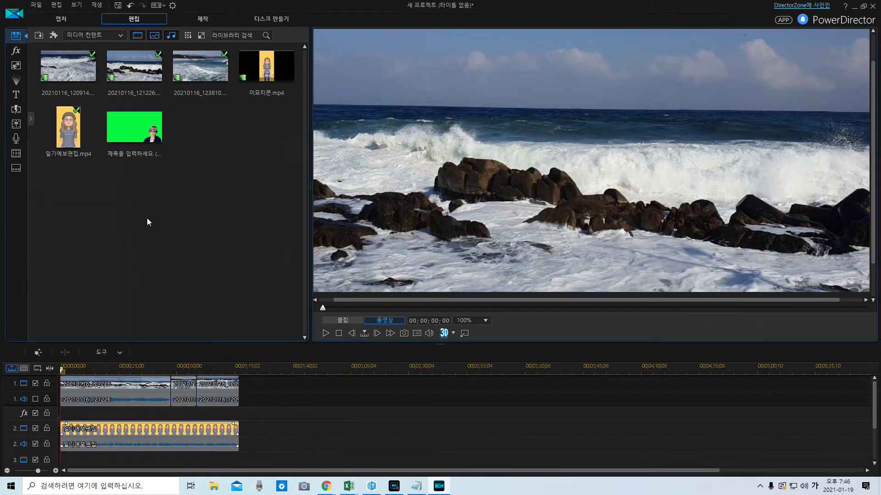
pyautogui.moveTo(74, 69); pyautogui.dragTo(240, 407)
pyautogui.click(500, 279)
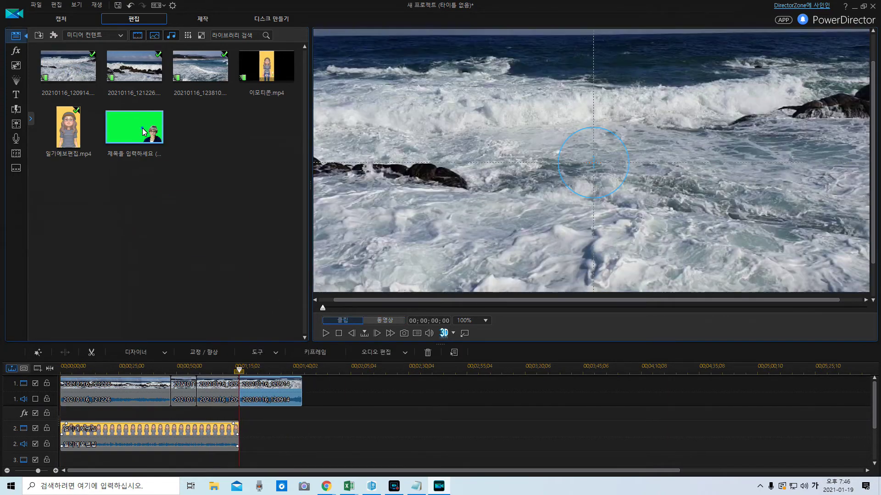
pyautogui.moveTo(145, 132); pyautogui.dragTo(243, 443)
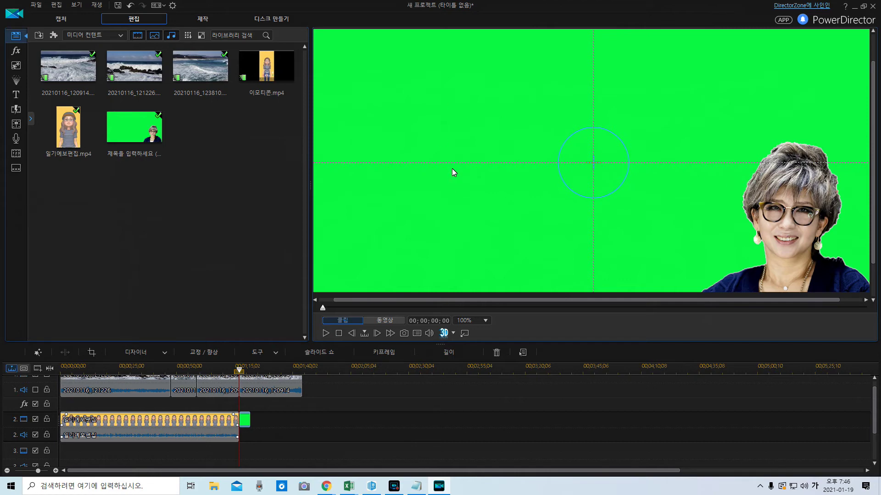
# In PiP Designer, key out the portrait's green background with chroma key, lower the luminance tolerance slightly, and apply
pyautogui.click(245, 420)
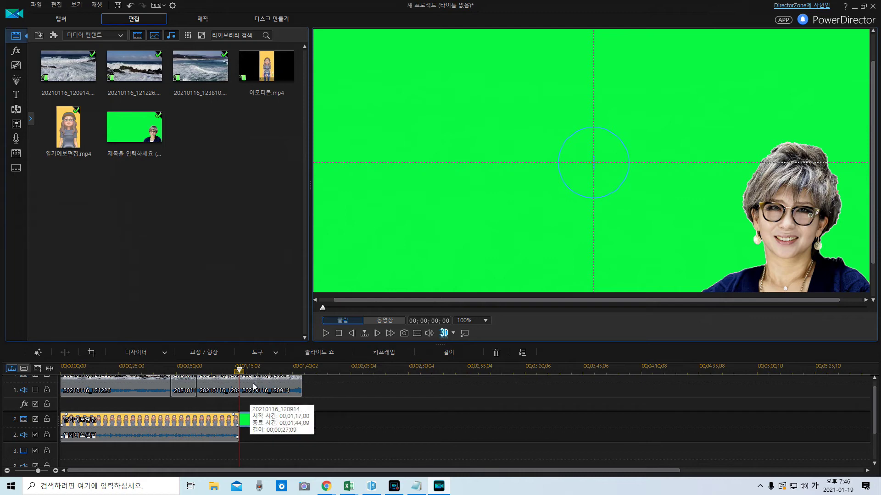
pyautogui.click(148, 356)
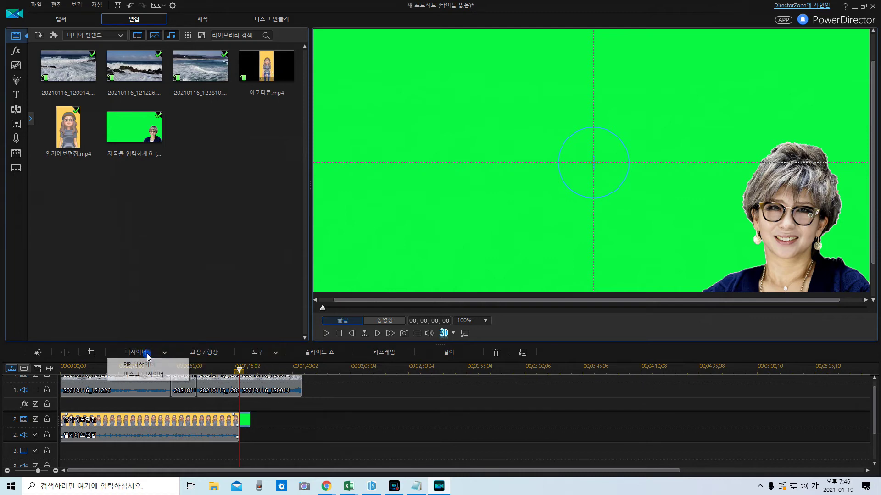
pyautogui.click(146, 356)
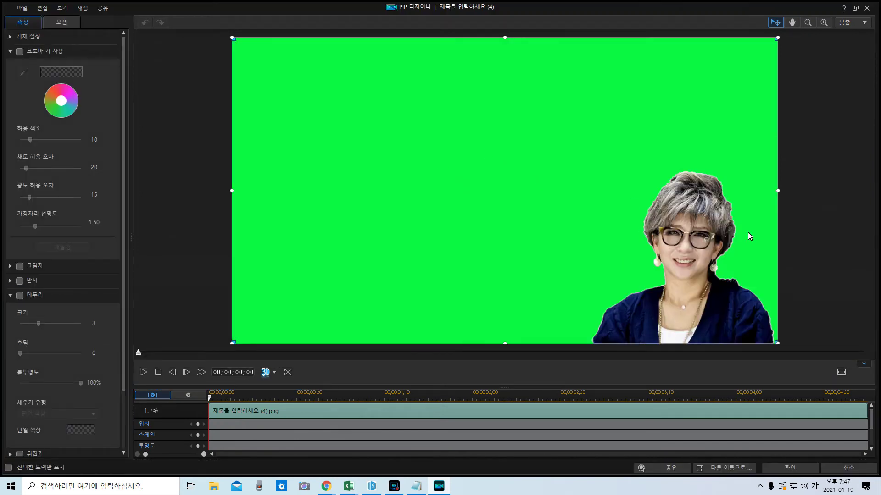
pyautogui.click(20, 51)
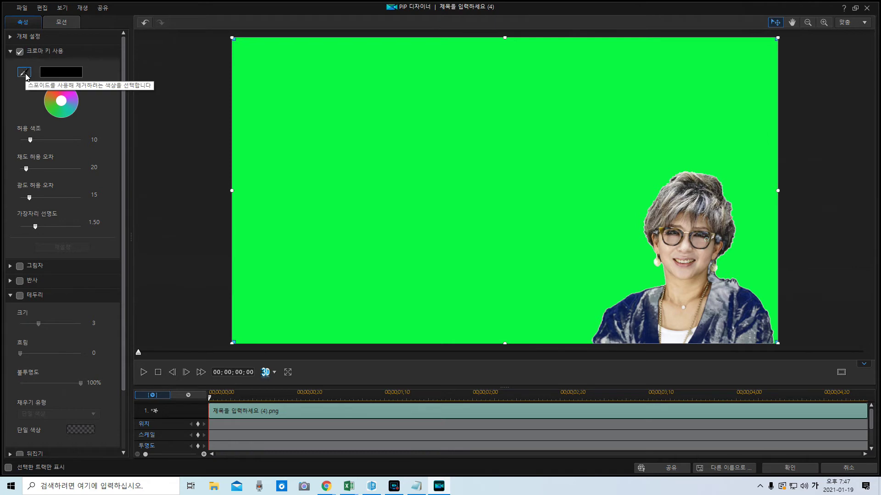
pyautogui.click(25, 72)
pyautogui.click(408, 134)
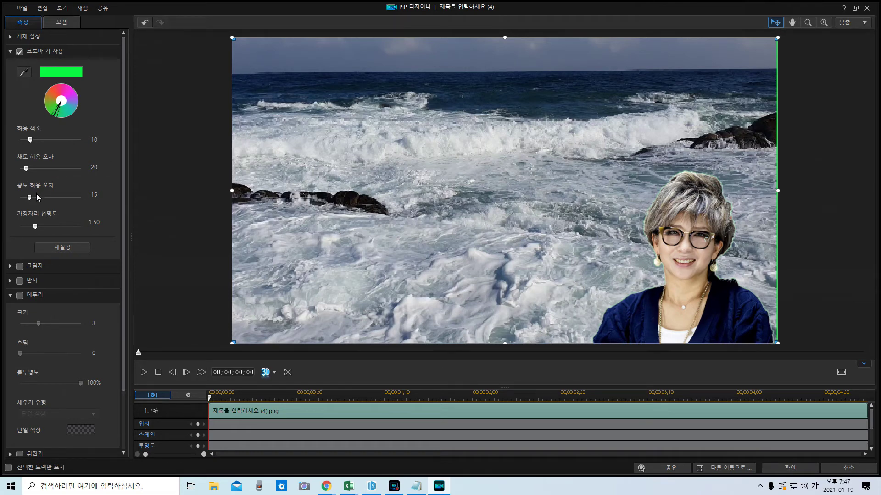
pyautogui.moveTo(30, 198)
pyautogui.mouseDown()
pyautogui.moveTo(25, 204)
pyautogui.moveTo(45, 200)
pyautogui.moveTo(26, 205)
pyautogui.mouseUp()
pyautogui.click(768, 463)
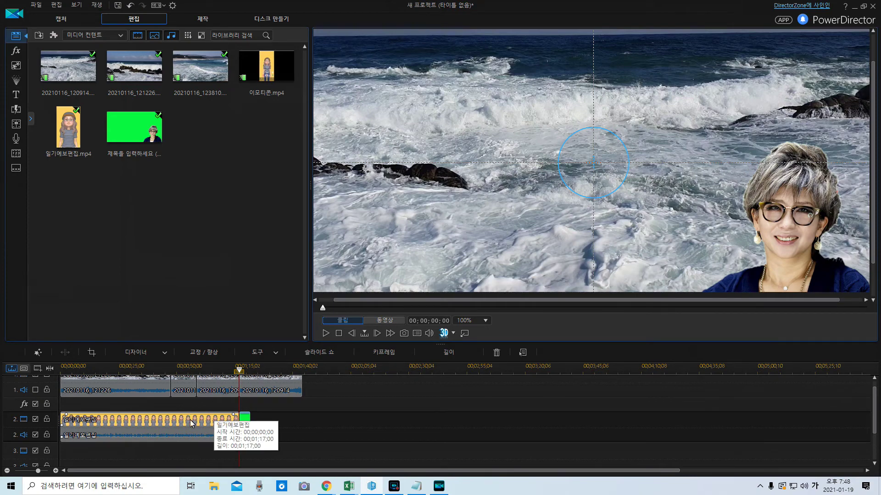
# Open the subtitle room, play the movie to 00:00:02;11 and insert the first subtitle marker there
pyautogui.click(146, 434)
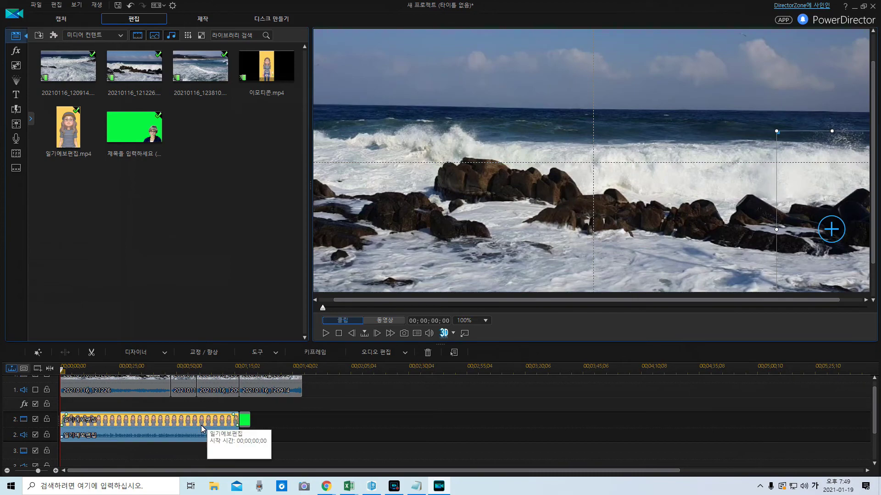
pyautogui.click(326, 333)
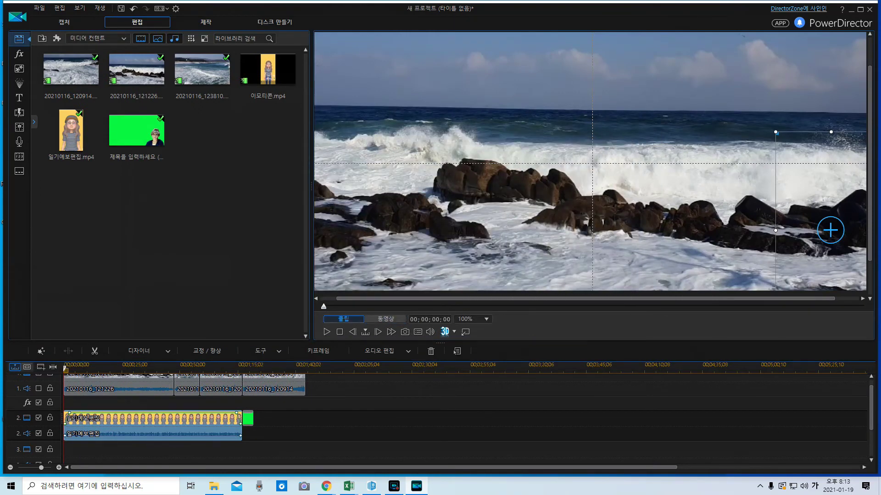
pyautogui.click(20, 176)
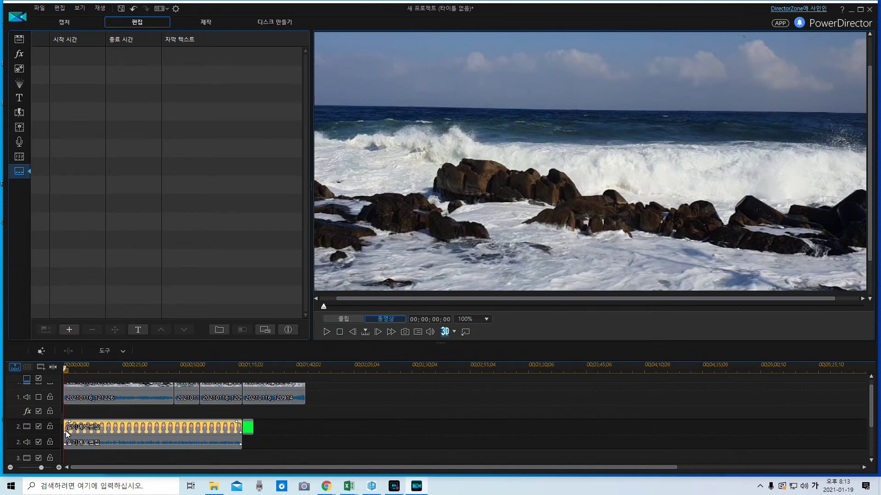
pyautogui.click(325, 333)
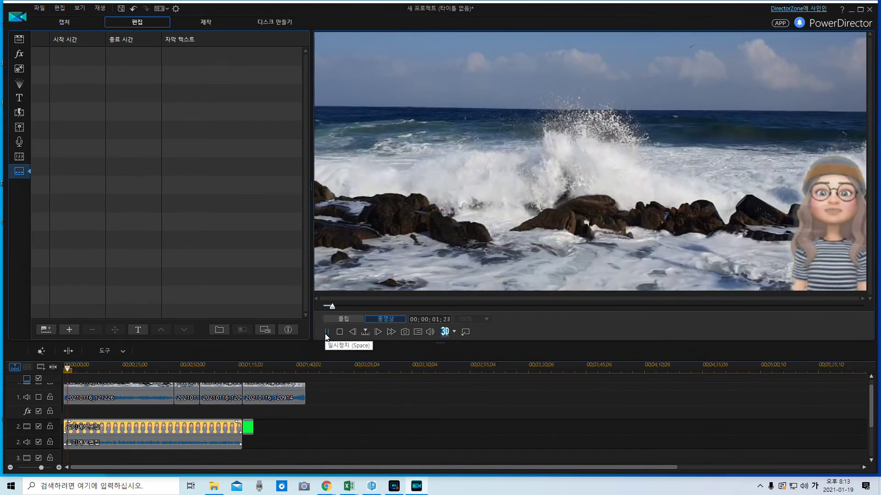
pyautogui.click(325, 334)
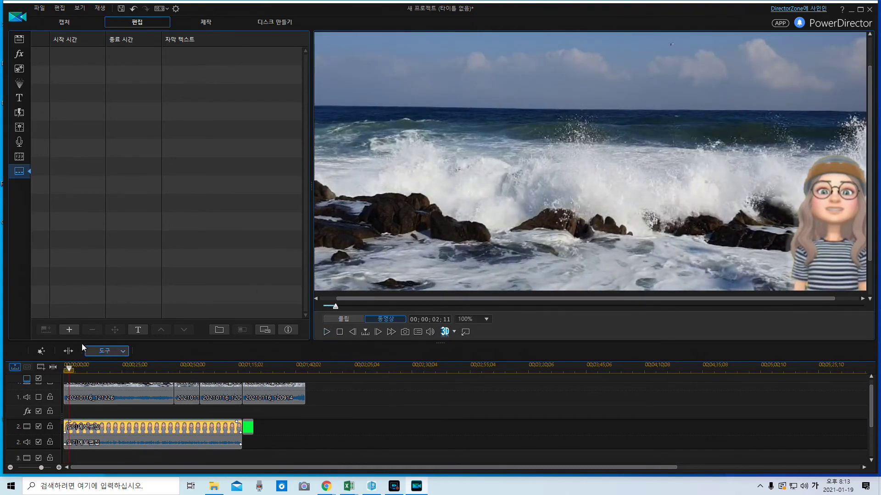
pyautogui.click(69, 330)
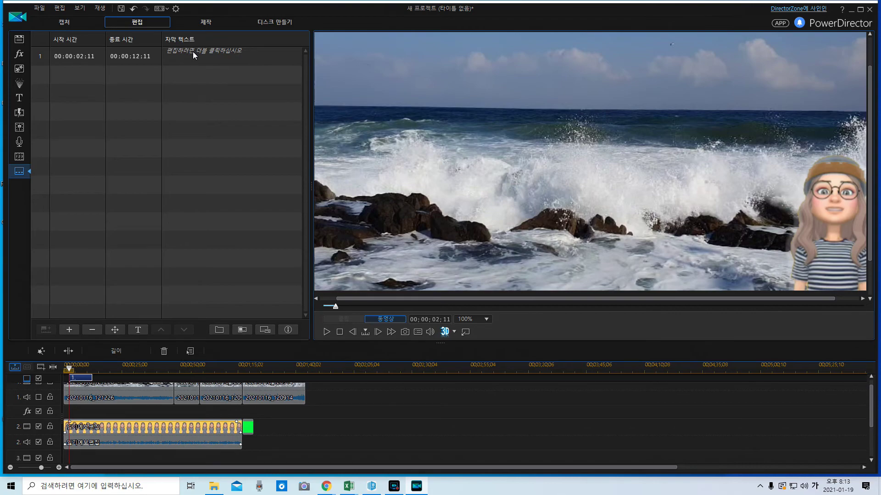
# Play on to 00:00:05;21 and insert the second subtitle marker there
pyautogui.press('space')
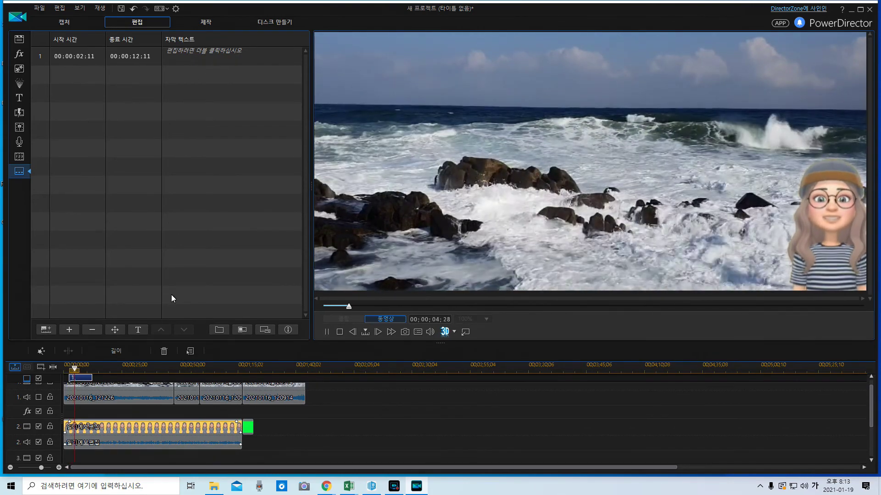
pyautogui.press('space')
pyautogui.click(69, 332)
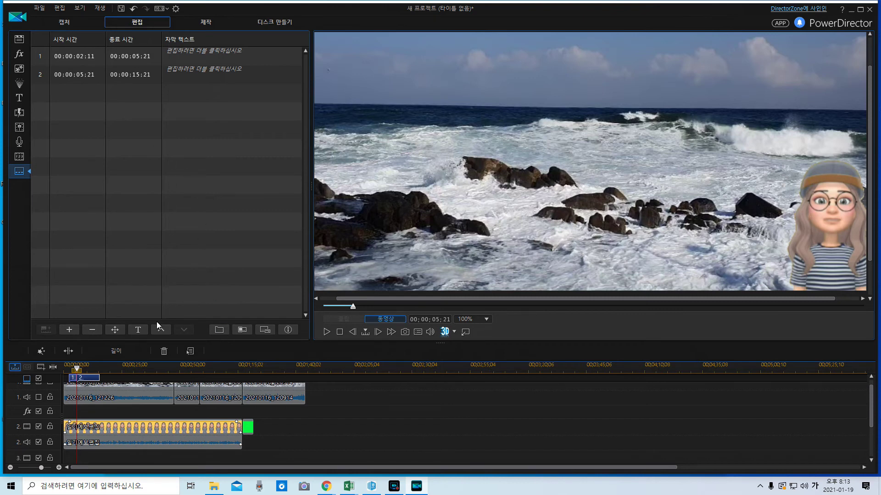
pyautogui.click(70, 330)
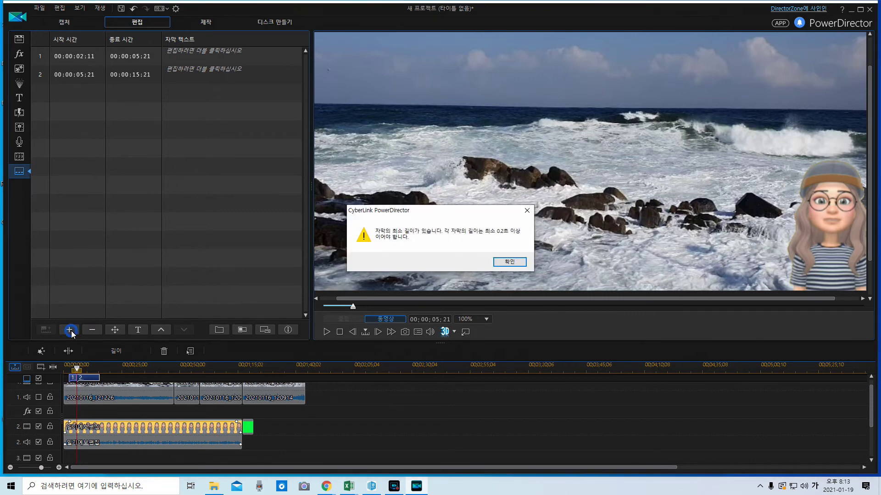
pyautogui.click(508, 261)
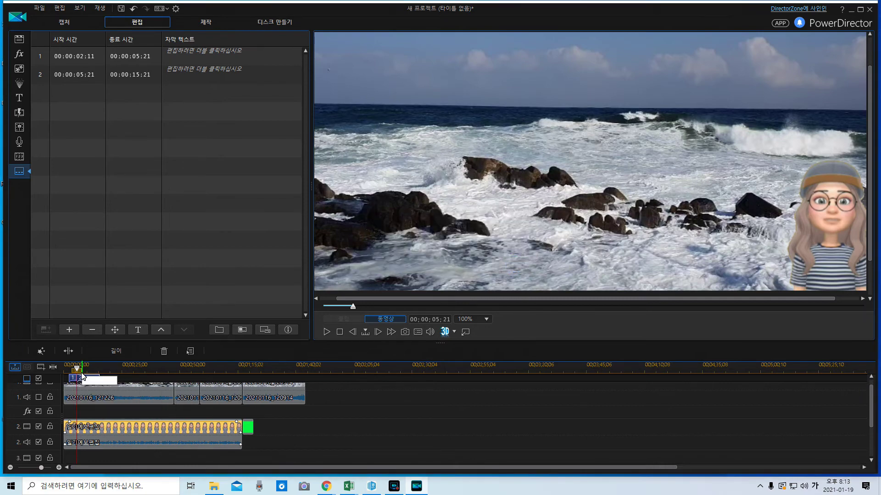
# Insert subtitle markers at 00:00:15;12, 00:00:25;03 and 00:00:34;29
pyautogui.moveTo(77, 368); pyautogui.dragTo(99, 367)
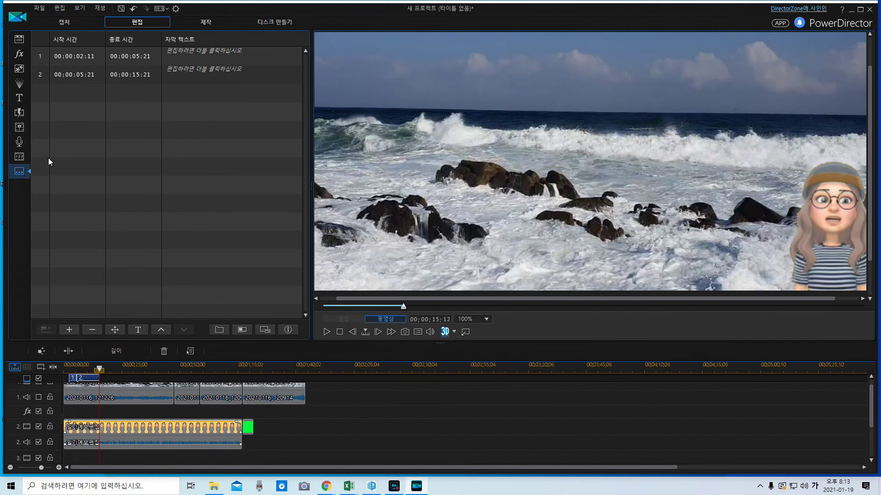
pyautogui.click(69, 329)
pyautogui.moveTo(100, 370); pyautogui.dragTo(143, 368)
pyautogui.click(71, 331)
pyautogui.click(69, 330)
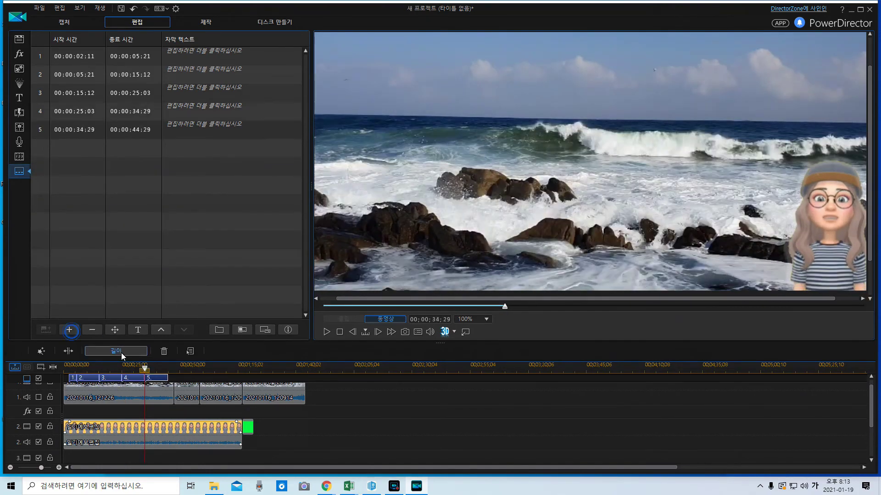
# Insert subtitle markers at 00:00:45;19, 00:00:55;27 and 00:01:06;13, and move the playhead to 00:01:16;15
pyautogui.moveTo(145, 370); pyautogui.dragTo(168, 369)
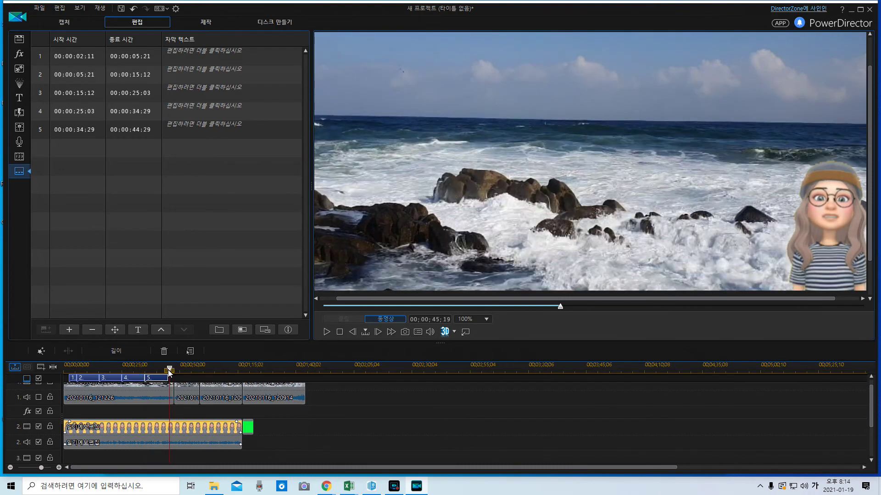
pyautogui.click(70, 330)
pyautogui.moveTo(170, 370); pyautogui.dragTo(193, 368)
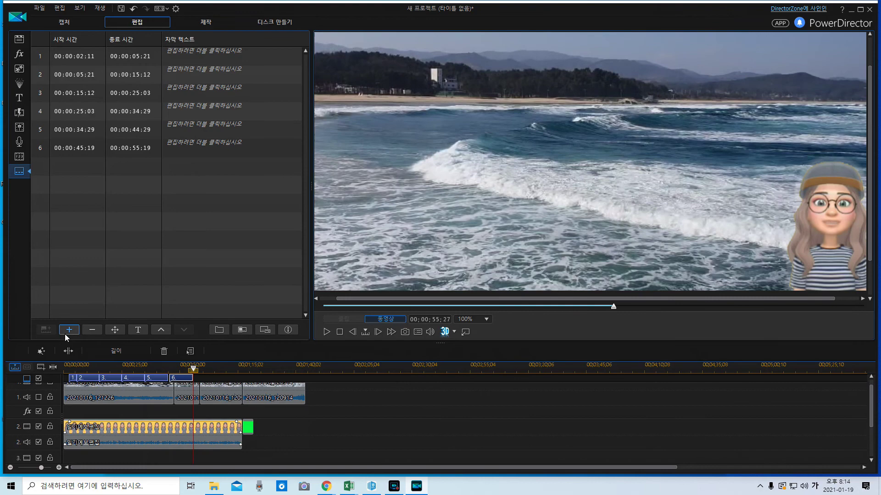
pyautogui.click(66, 333)
pyautogui.moveTo(188, 370); pyautogui.dragTo(217, 370)
pyautogui.click(69, 330)
pyautogui.moveTo(221, 373); pyautogui.dragTo(242, 371)
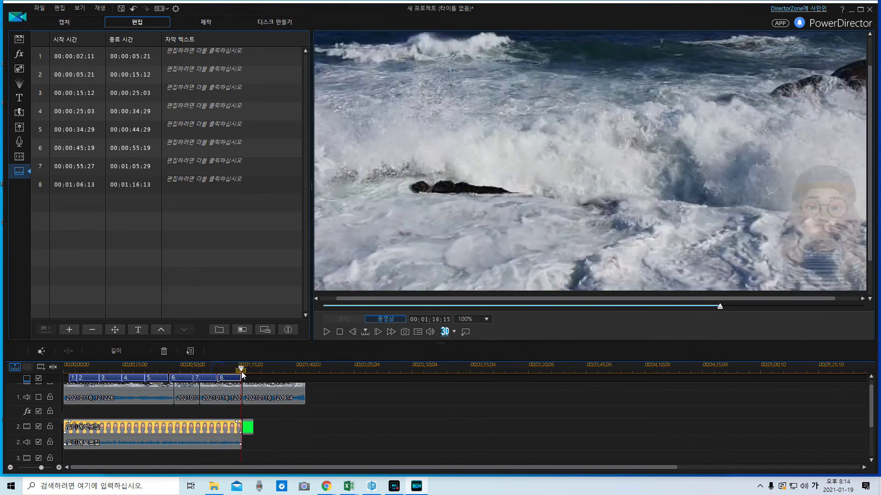
# Insert subtitle markers at 00:01:16;15 and 00:01:26;17, and shorten the last subtitle to end at 00:01:33;03
pyautogui.click(69, 331)
pyautogui.click(242, 367)
pyautogui.moveTo(242, 367); pyautogui.dragTo(264, 373)
pyautogui.click(67, 333)
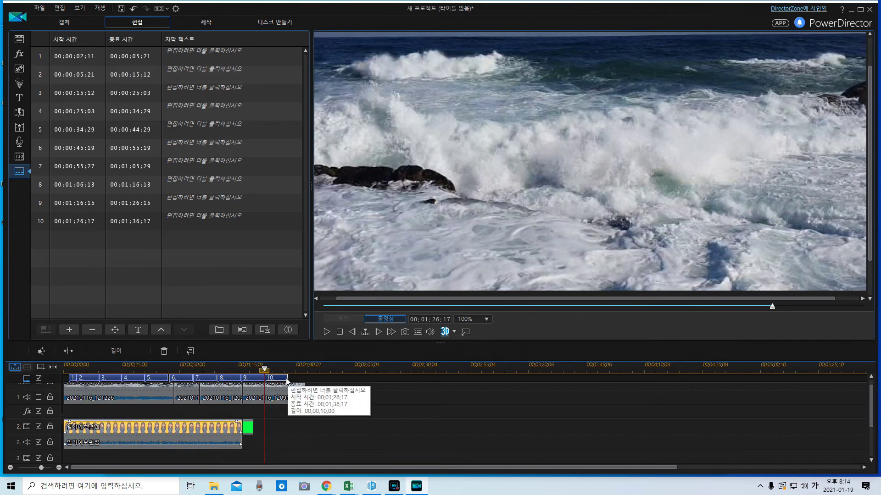
pyautogui.moveTo(286, 381); pyautogui.dragTo(257, 381)
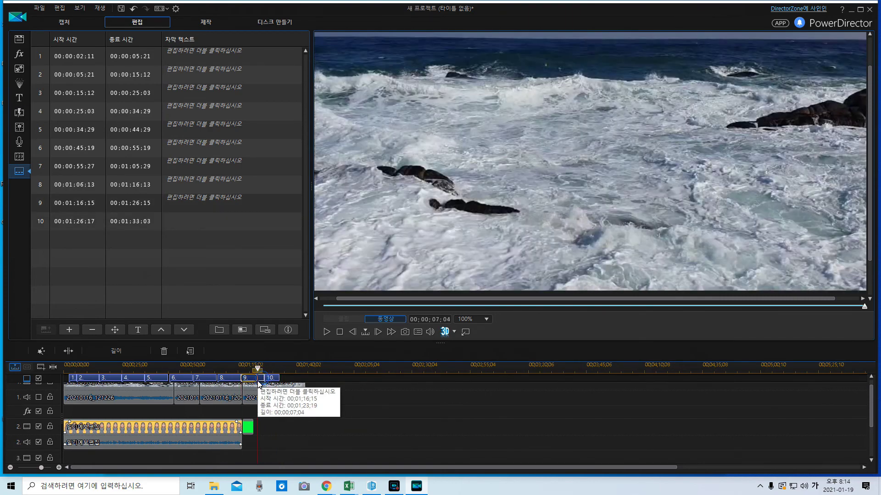
pyautogui.click(232, 382)
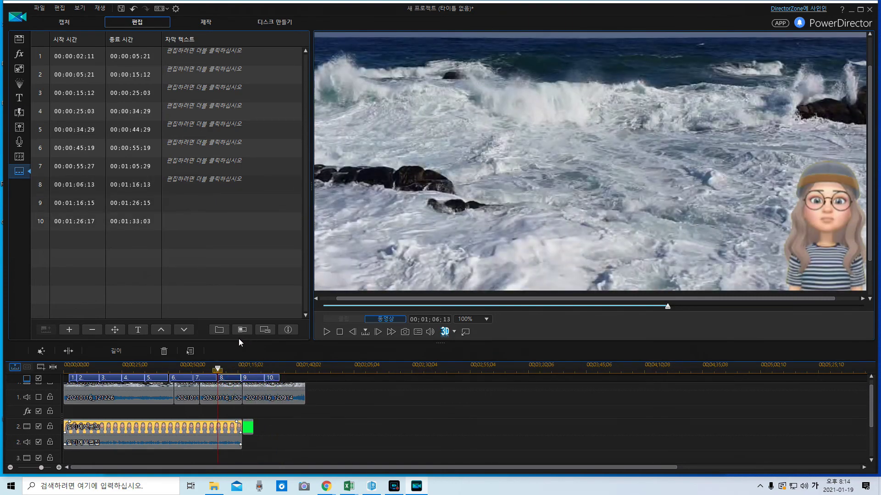
# Import the subtitle text from 자막.txt in the documents folder, replacing all existing subtitle text
pyautogui.click(194, 52)
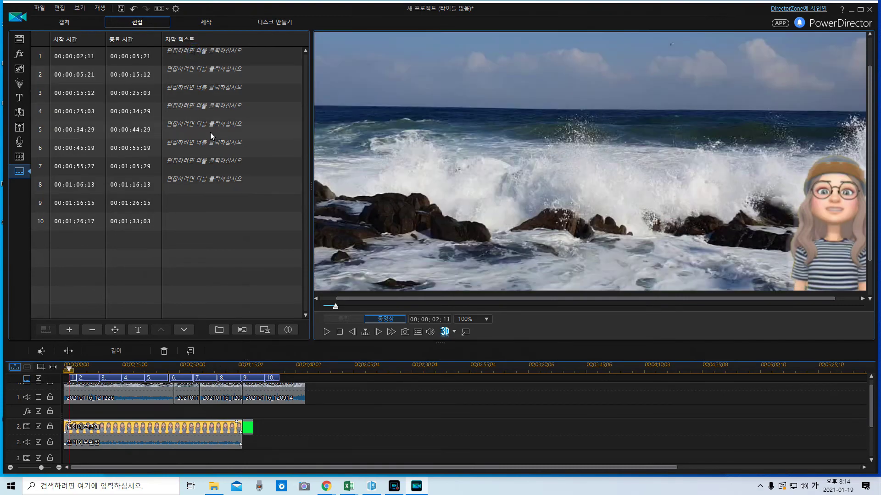
pyautogui.click(219, 330)
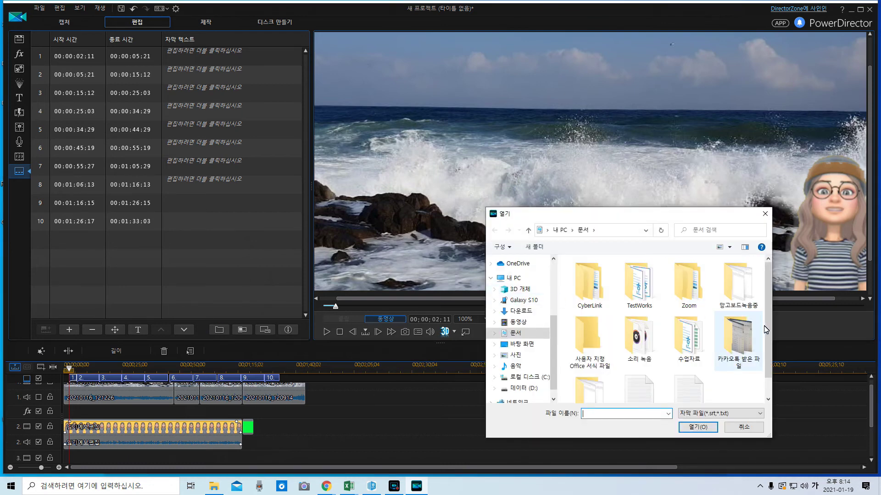
pyautogui.moveTo(766, 327); pyautogui.dragTo(767, 354)
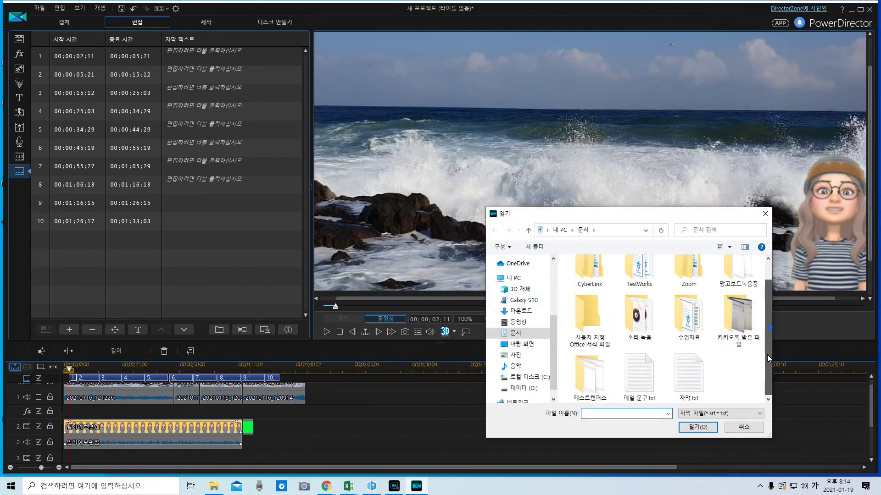
pyautogui.doubleClick(690, 375)
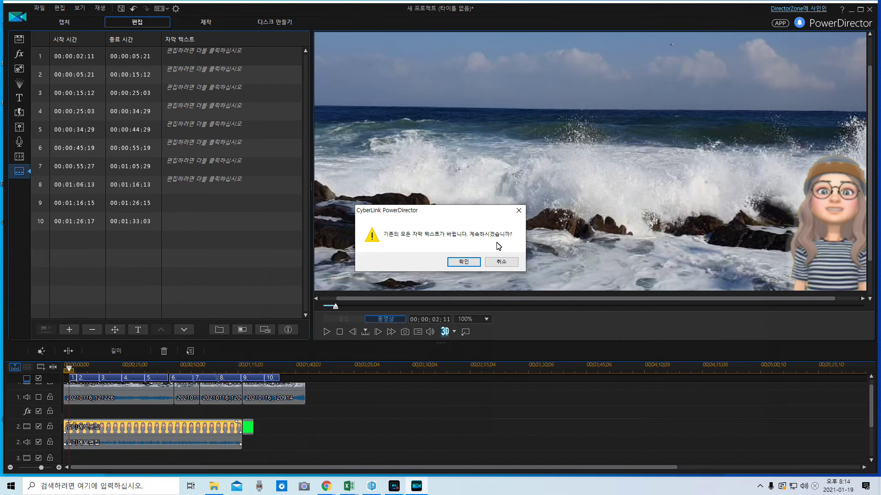
pyautogui.click(468, 262)
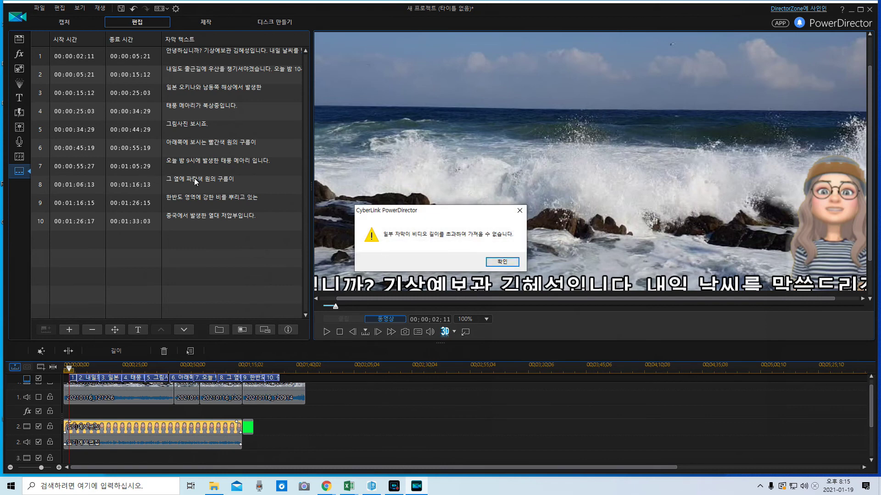
pyautogui.click(499, 265)
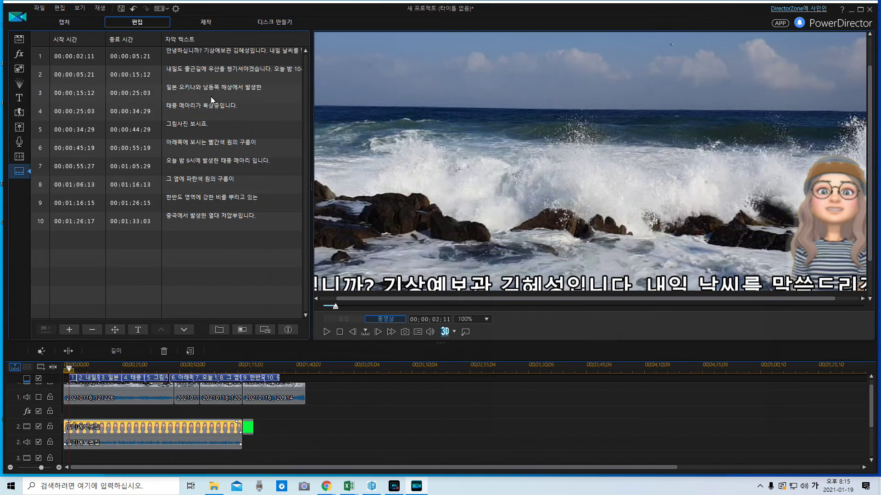
# Break the first subtitle into two lines, with "내일 날씨를 말씀드리겠습니다." on the second line
pyautogui.click(482, 319)
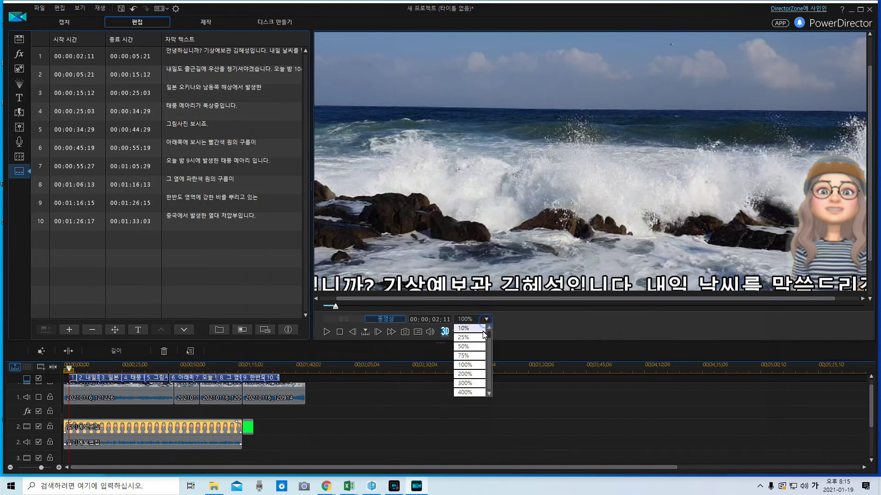
pyautogui.click(469, 359)
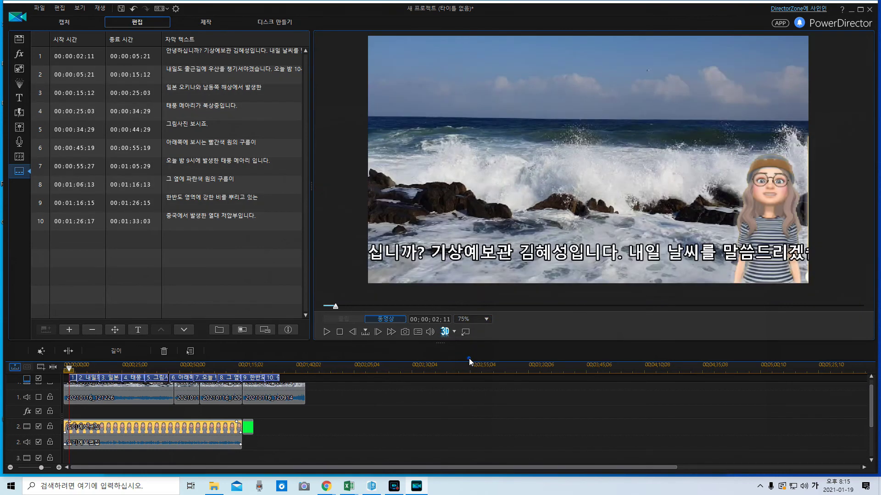
pyautogui.click(235, 51)
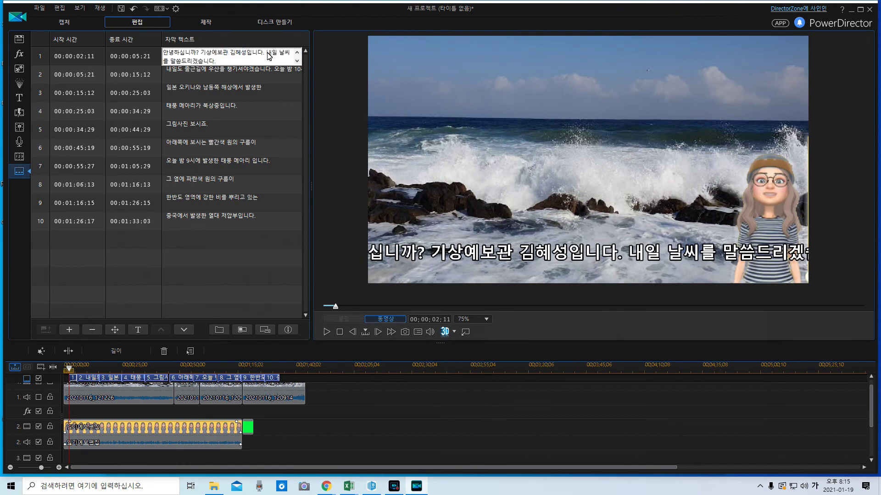
pyautogui.hotkey('shift', 'Home')
pyautogui.press('BackSpace')
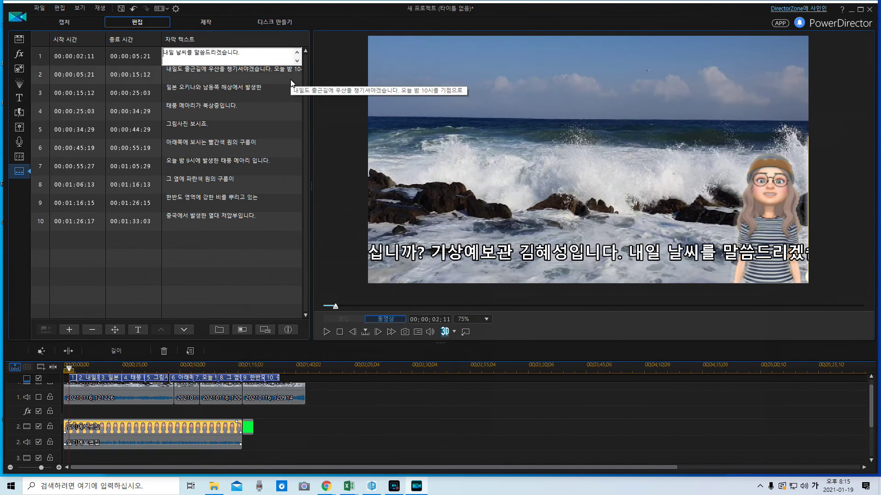
# Break the second subtitle into two lines, with "오늘 밤 10시를 기점으로" on the second line
pyautogui.click(275, 73)
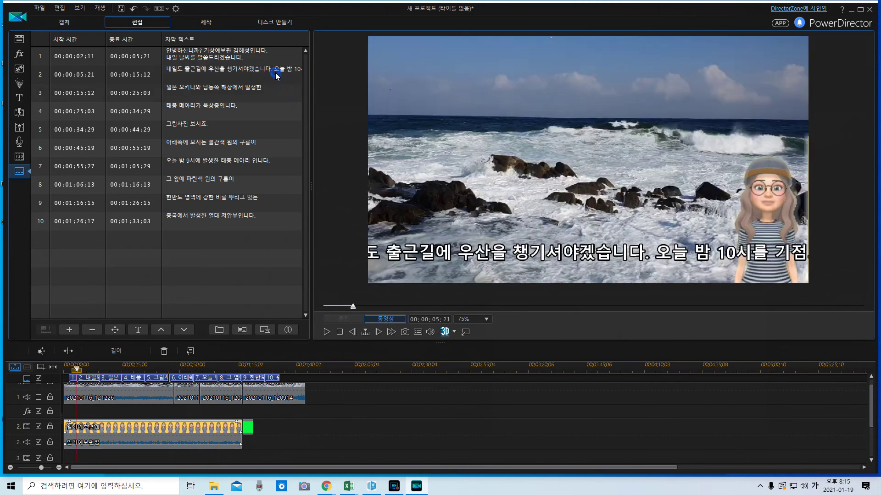
pyautogui.click(274, 72)
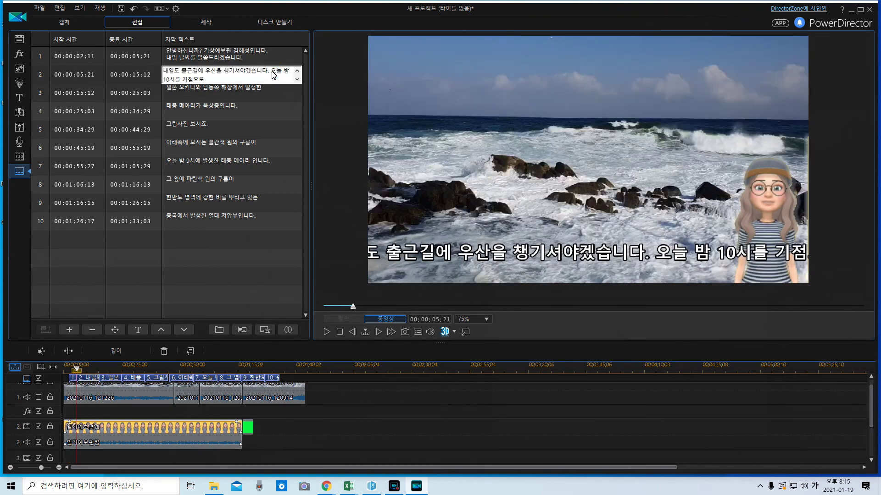
pyautogui.hotkey('shift', 'Home')
pyautogui.press('BackSpace')
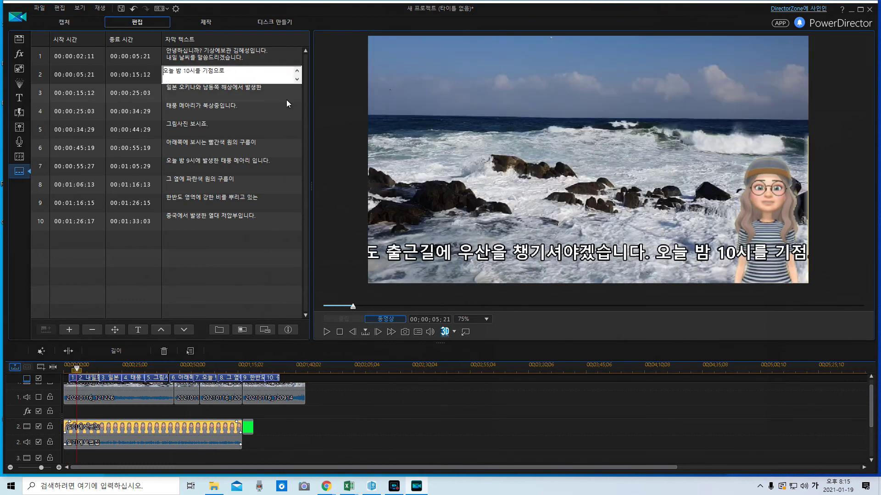
pyautogui.click(261, 95)
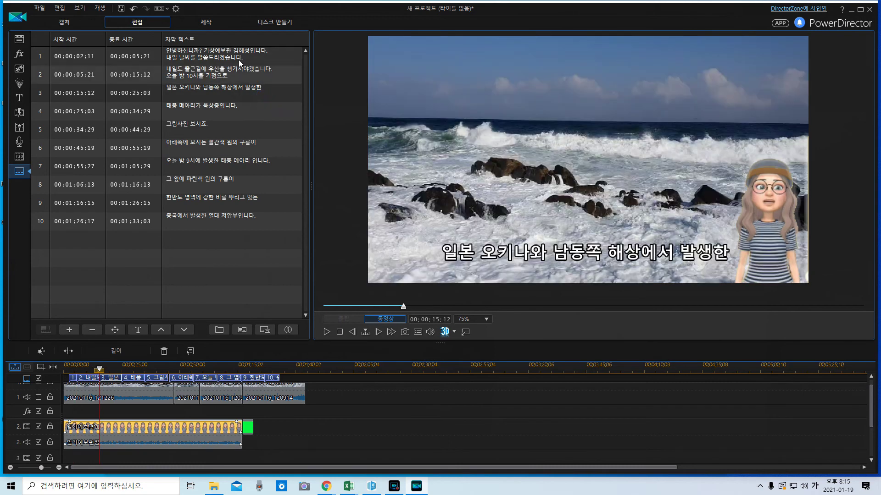
# Review the first subtitle, play the movie from the beginning into the third subtitle, and stop playback
pyautogui.click(237, 62)
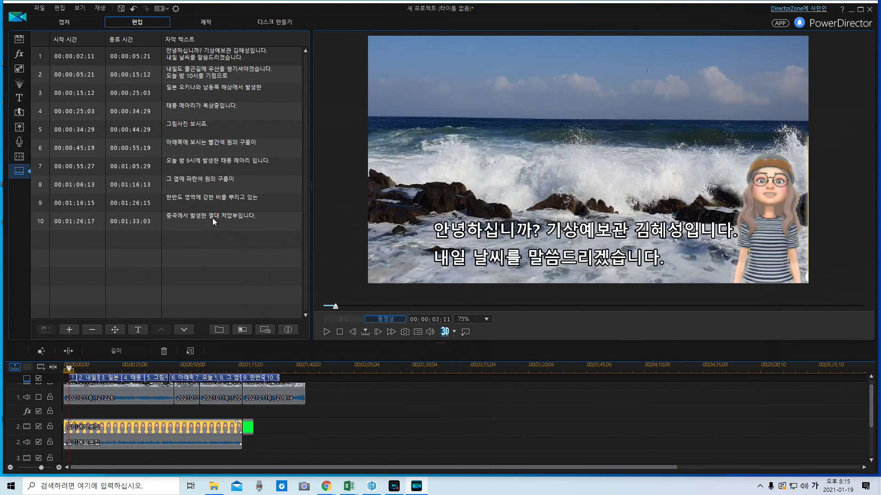
pyautogui.moveTo(69, 366); pyautogui.dragTo(64, 372)
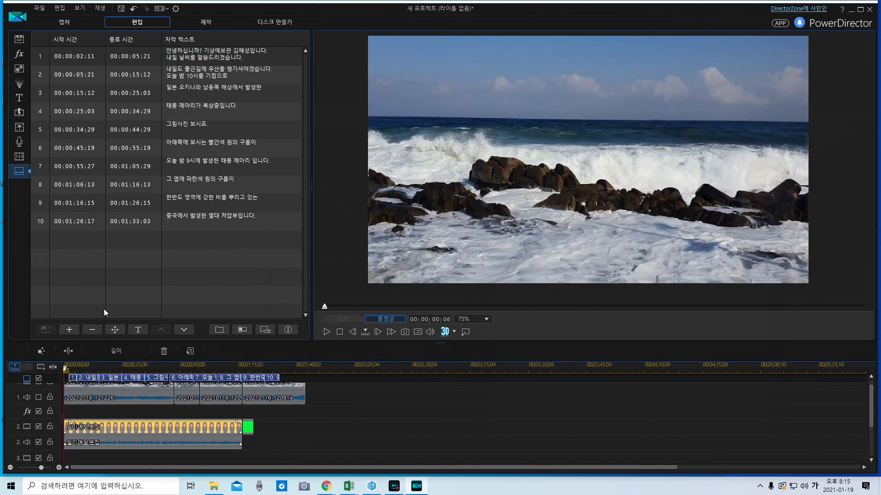
pyautogui.click(325, 335)
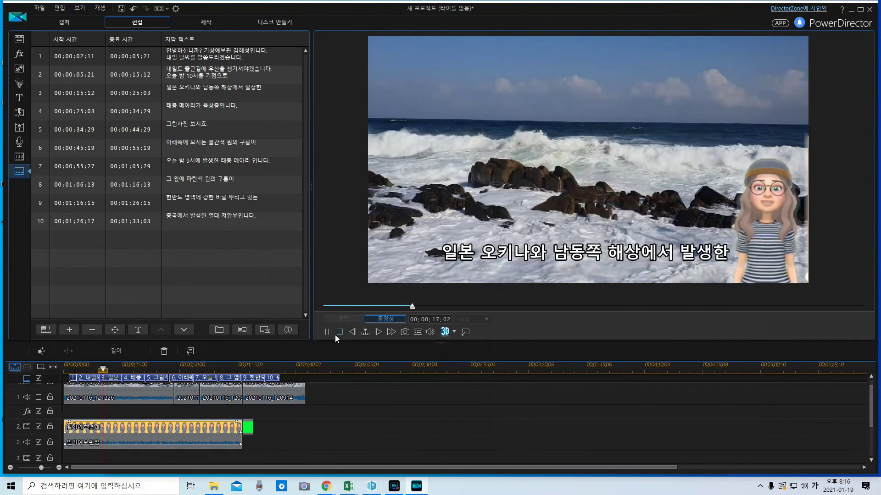
pyautogui.click(338, 335)
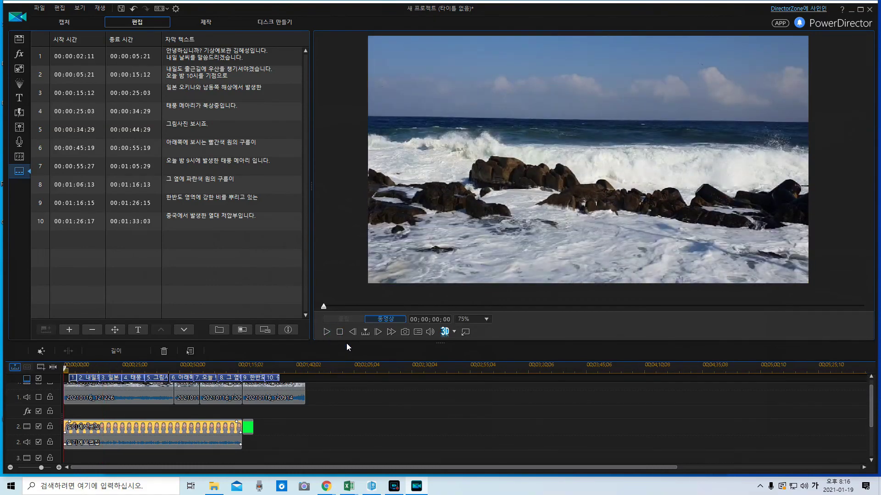